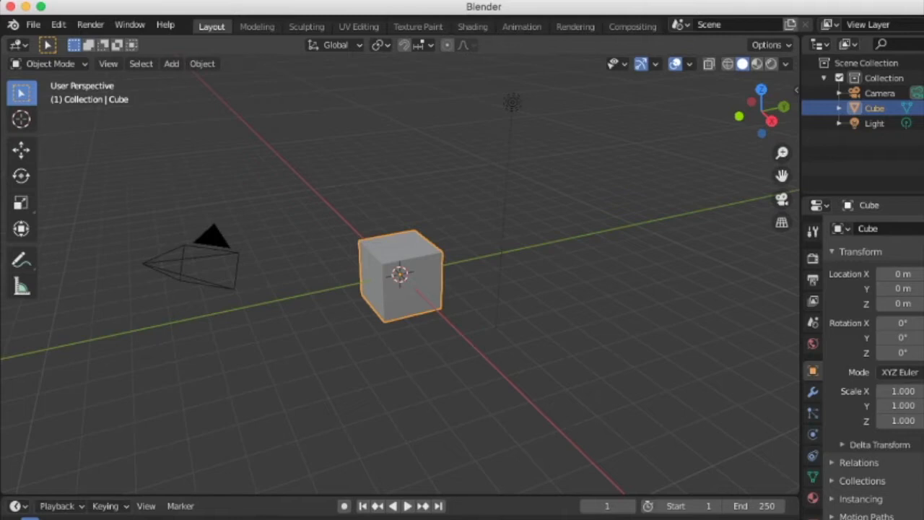
Delete the default cube from the scene.
{"action": "left_click", "coordinate": [203, 64]}
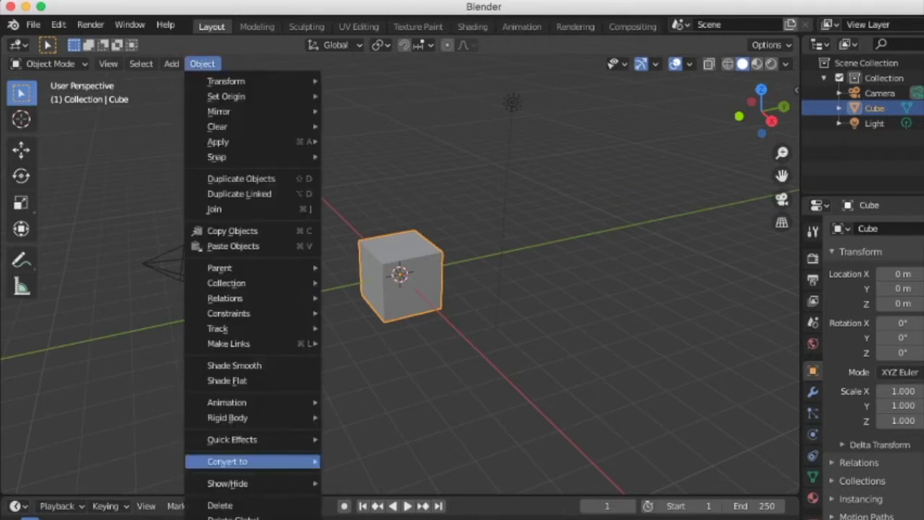
{"action": "left_click", "coordinate": [223, 503]}
{"action": "middle_click_drag", "start_coordinate": [400, 275], "coordinate": [628, 291]}
Open the Sketchfab section of the viewport sidebar and activate the add-on.
{"action": "key", "text": "n"}
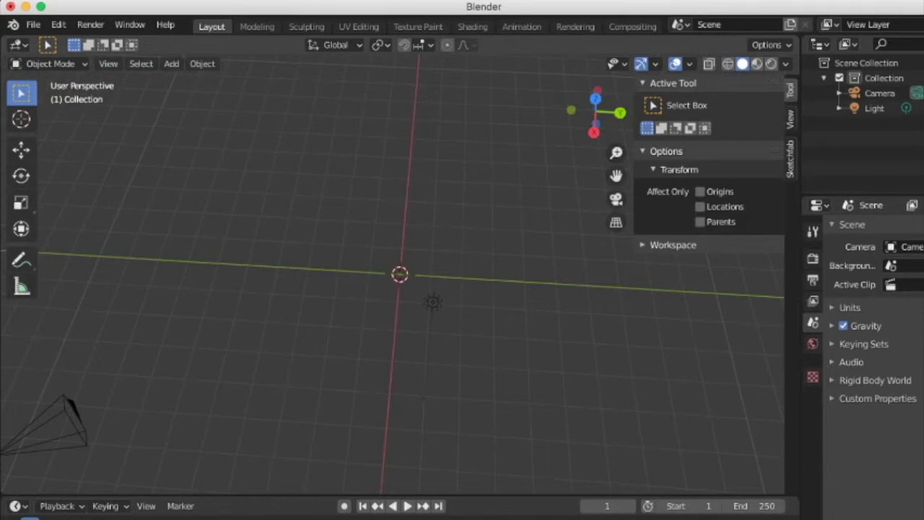
{"action": "left_click", "coordinate": [791, 159]}
{"action": "left_click", "coordinate": [709, 105]}
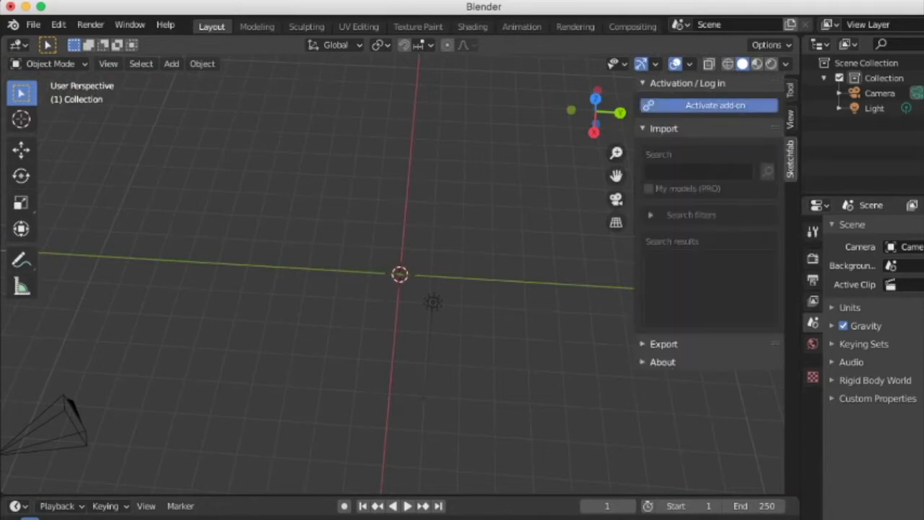
Search the Sketchfab model library for "tie fighter".
{"action": "left_click", "coordinate": [698, 179]}
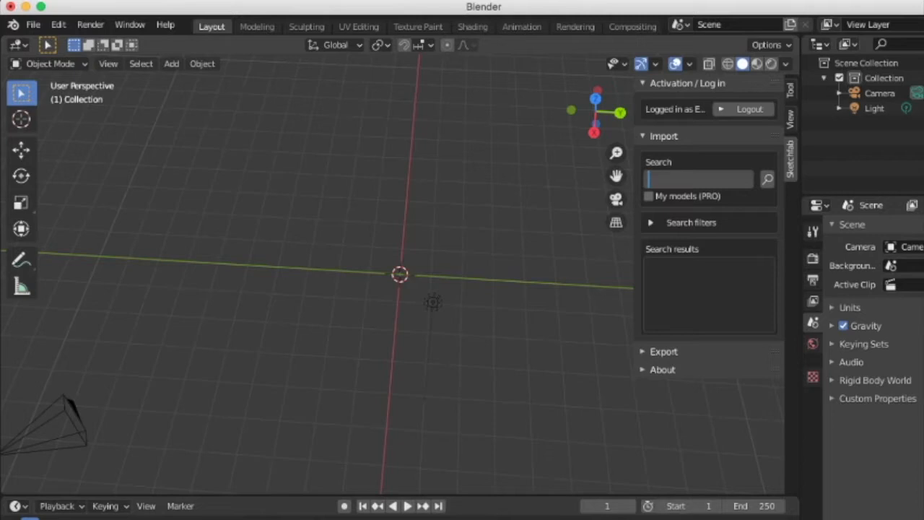
{"action": "type", "text": "tie fighter"}
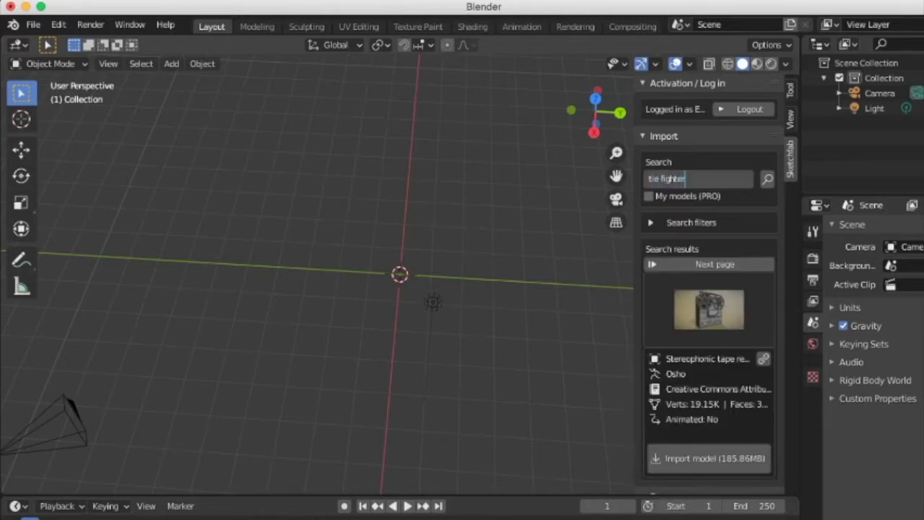
{"action": "key", "text": "Return"}
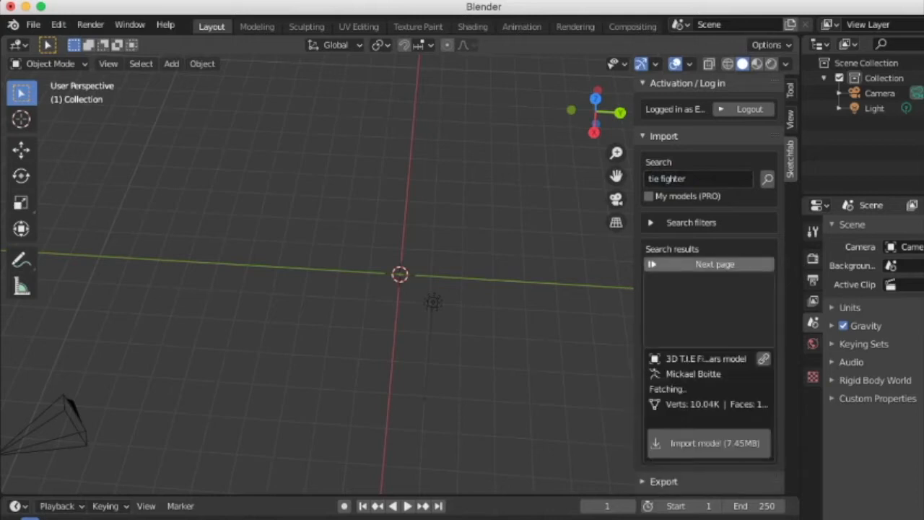
Choose the model named TIE from the Sketchfab search results and import it into the scene.
{"action": "left_click", "coordinate": [710, 309]}
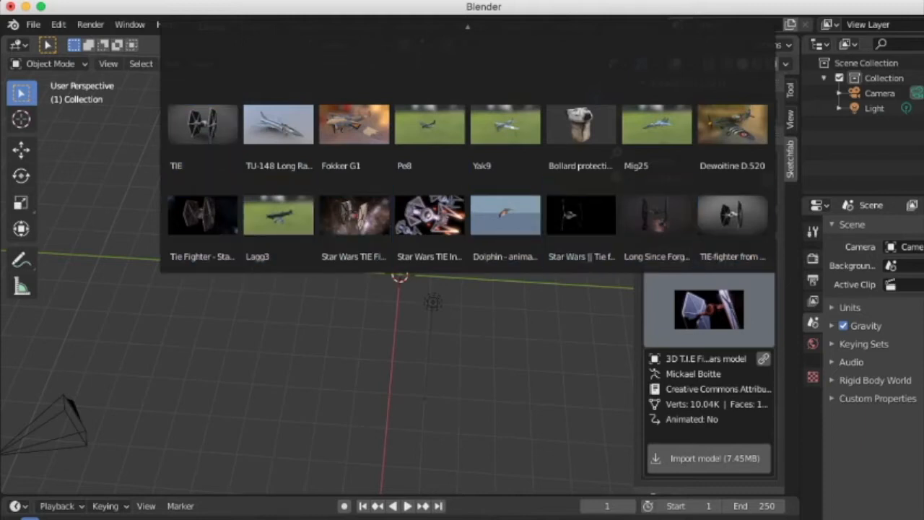
{"action": "scroll", "coordinate": [469, 144], "scroll_direction": "up", "scroll_amount": 1}
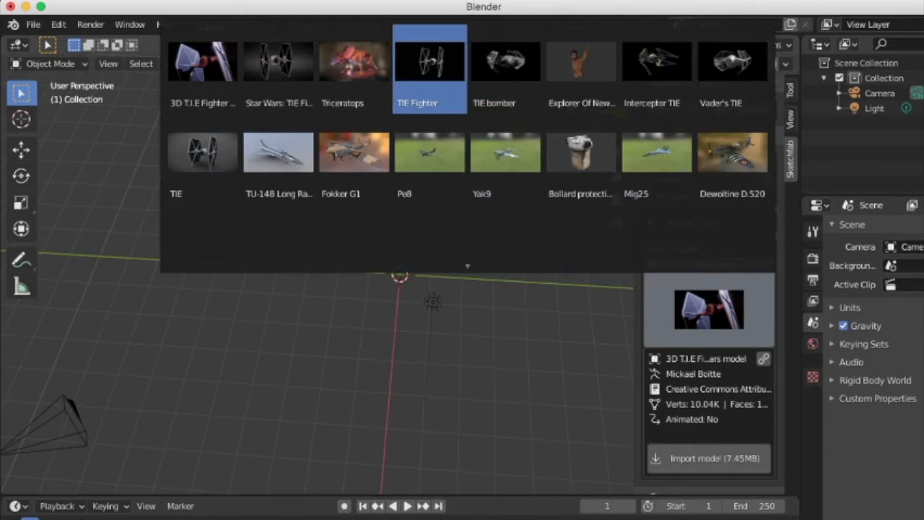
{"action": "scroll", "coordinate": [469, 180], "scroll_direction": "down", "scroll_amount": 1}
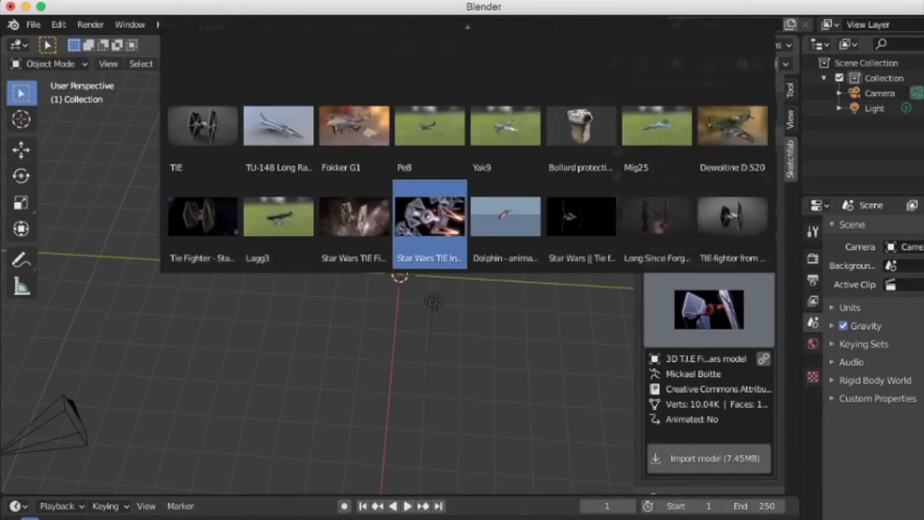
{"action": "left_click", "coordinate": [202, 134]}
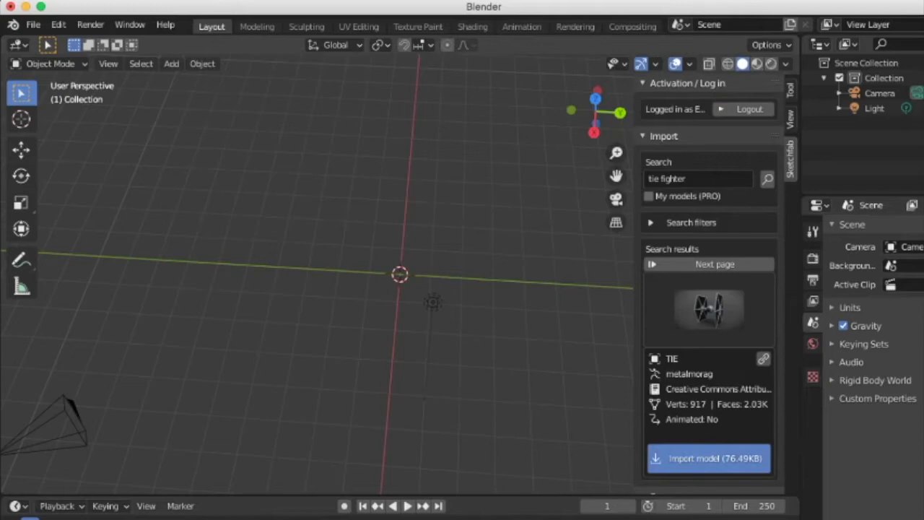
{"action": "left_click", "coordinate": [708, 458]}
{"action": "middle_click_drag", "start_coordinate": [400, 274], "coordinate": [239, 246]}
{"action": "scroll", "coordinate": [453, 187], "scroll_direction": "down", "scroll_amount": 6}
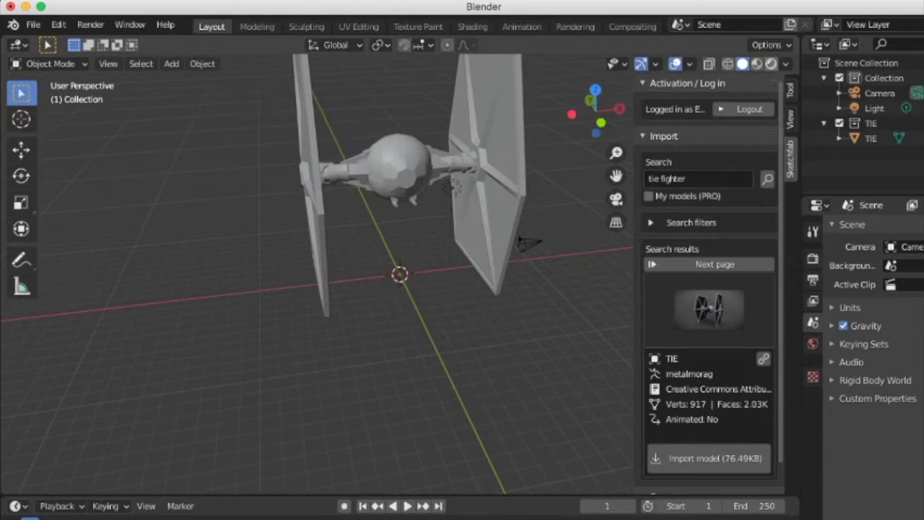
Set the viewport to Rendered shading, select the imported TIE model, and inspect it from several sides.
{"action": "left_click", "coordinate": [772, 63]}
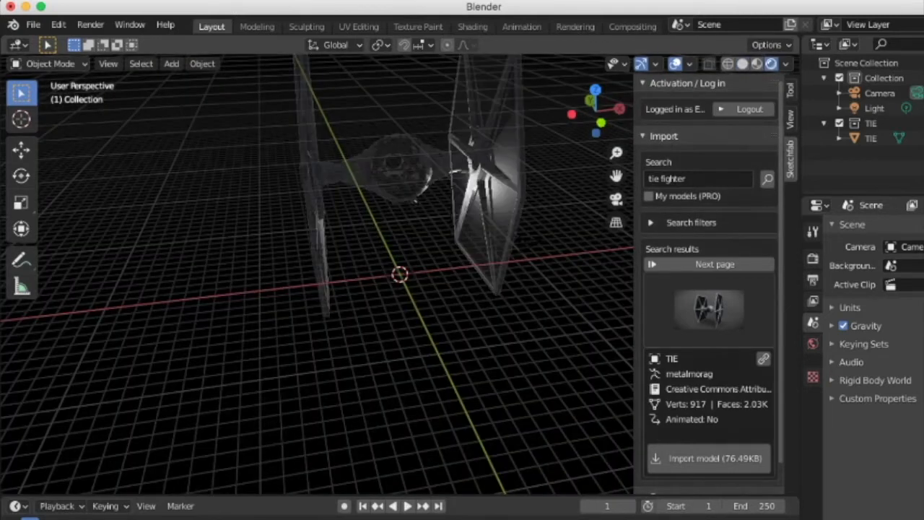
{"action": "left_click", "coordinate": [469, 188]}
{"action": "middle_click_drag", "start_coordinate": [469, 188], "coordinate": [299, 187]}
{"action": "middle_click_drag", "start_coordinate": [309, 294], "coordinate": [574, 190]}
{"action": "middle_click_drag", "start_coordinate": [530, 209], "coordinate": [411, 260]}
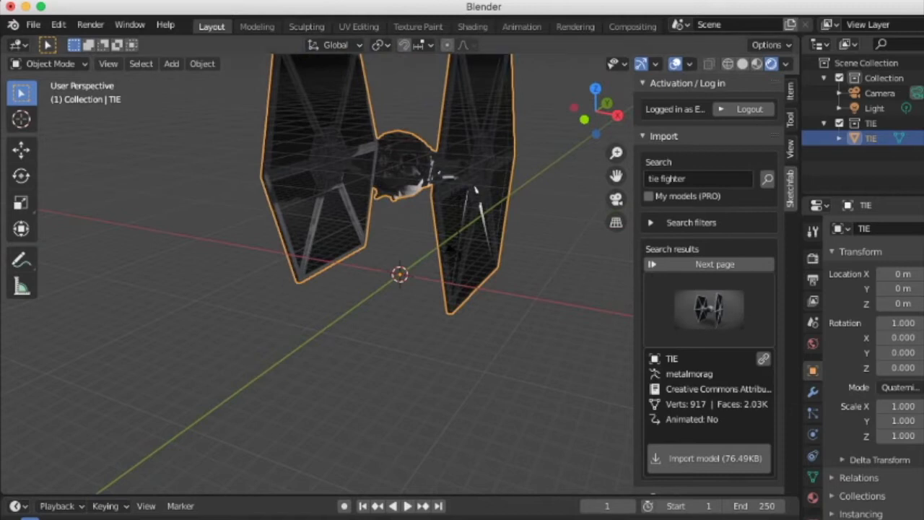
{"action": "left_click", "coordinate": [521, 26]}
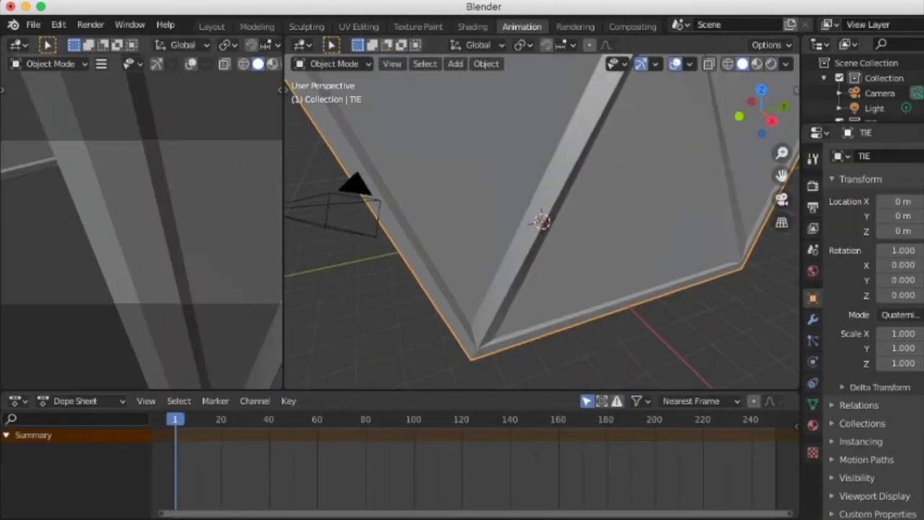
{"action": "left_click", "coordinate": [211, 26]}
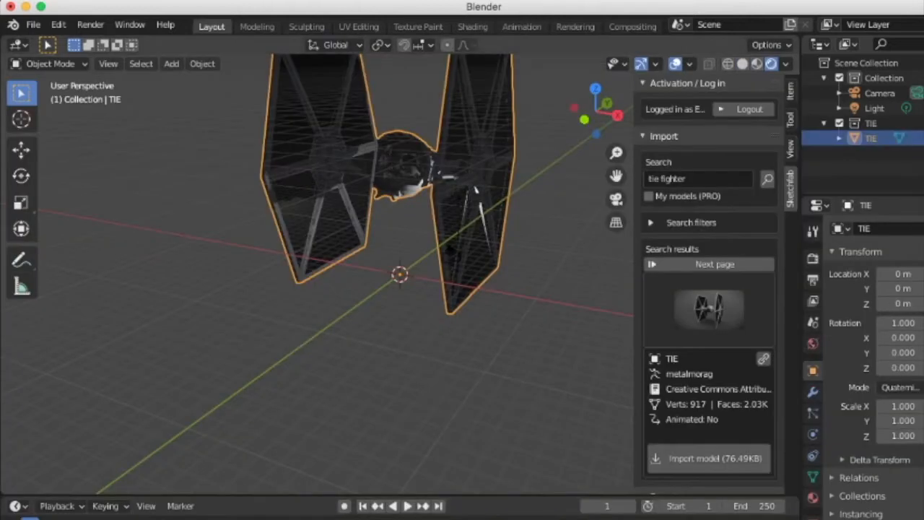
{"action": "middle_click_drag", "start_coordinate": [412, 260], "coordinate": [357, 262]}
Switch to the Animation workspace and bring both the ship and the camera into view.
{"action": "left_click", "coordinate": [522, 26]}
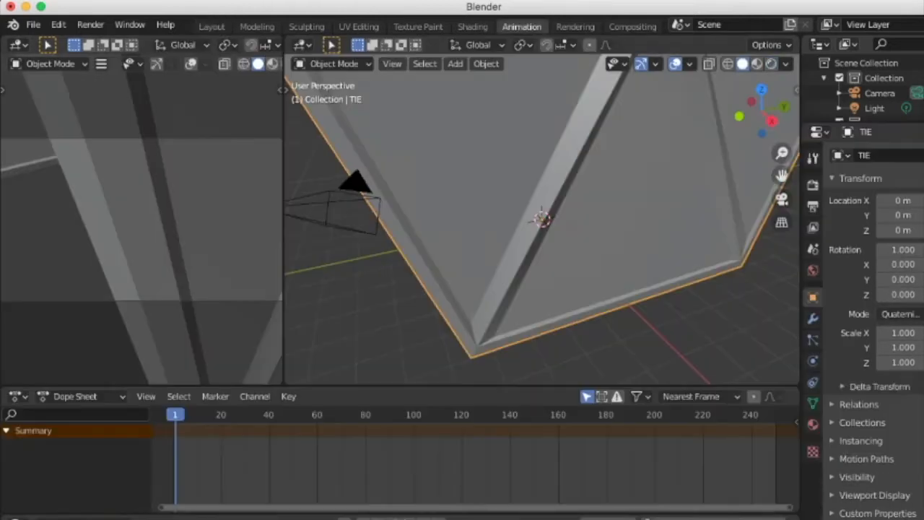
{"action": "middle_click_drag", "start_coordinate": [541, 219], "coordinate": [578, 219]}
{"action": "scroll", "coordinate": [542, 219], "scroll_direction": "down", "scroll_amount": 3}
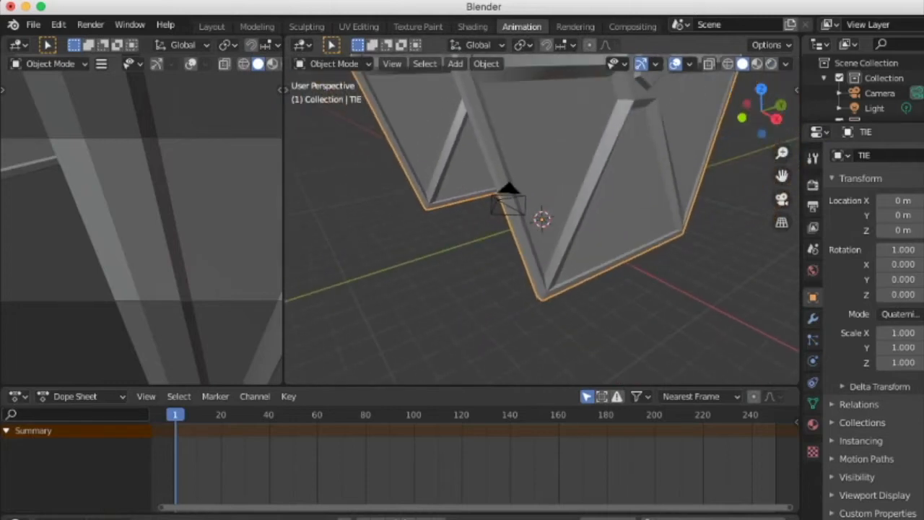
Move the camera away from the TIE model with the Move tool, to about X 8.8, Y -23.8, Z 11.9 m.
{"action": "left_click", "coordinate": [508, 205]}
{"action": "middle_click_drag", "start_coordinate": [509, 205], "coordinate": [417, 204]}
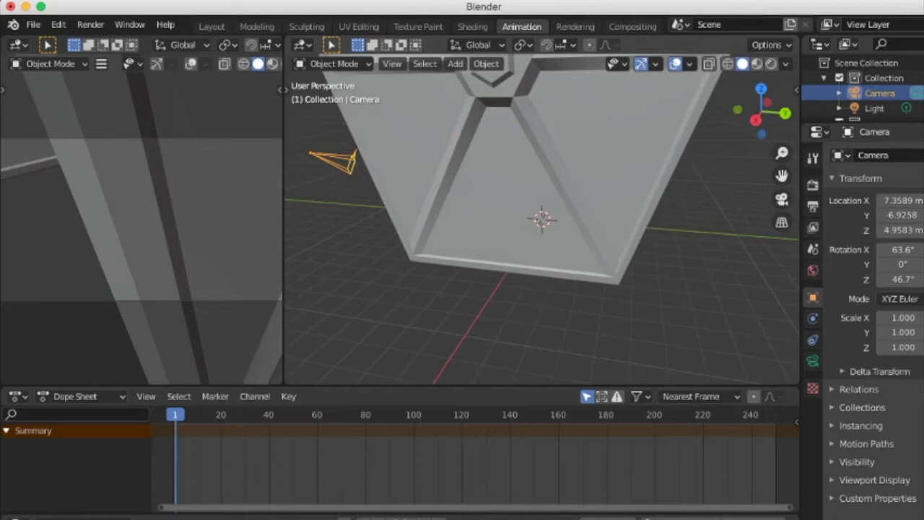
{"action": "key", "text": "t"}
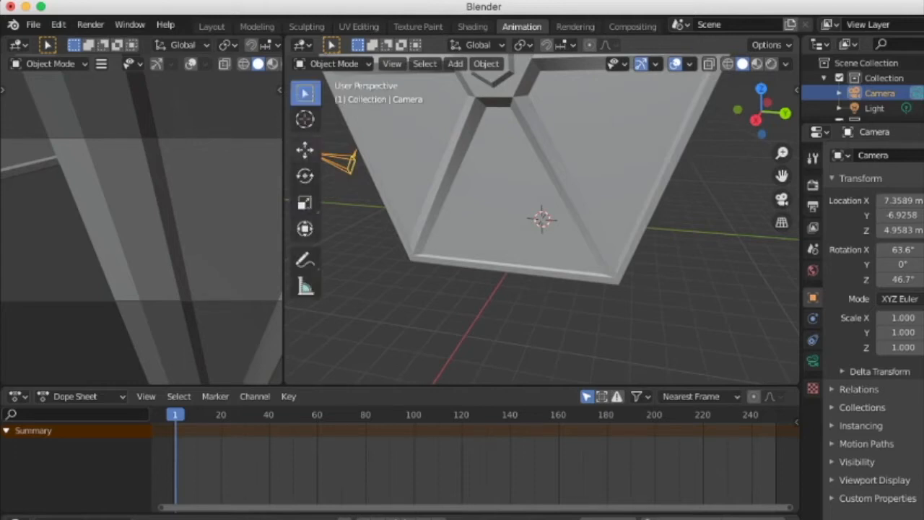
{"action": "left_click", "coordinate": [305, 148]}
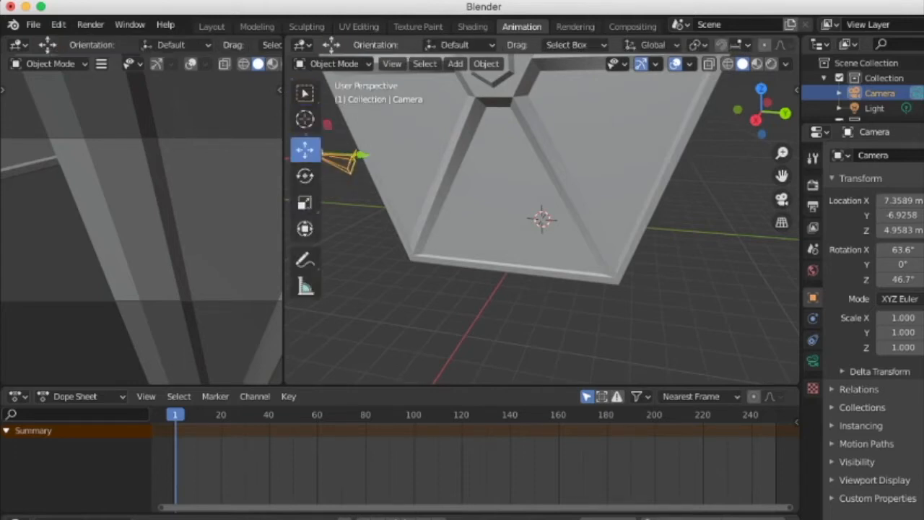
{"action": "scroll", "coordinate": [542, 219], "scroll_direction": "down", "scroll_amount": 5}
{"action": "left_click_drag", "start_coordinate": [439, 190], "coordinate": [286, 113]}
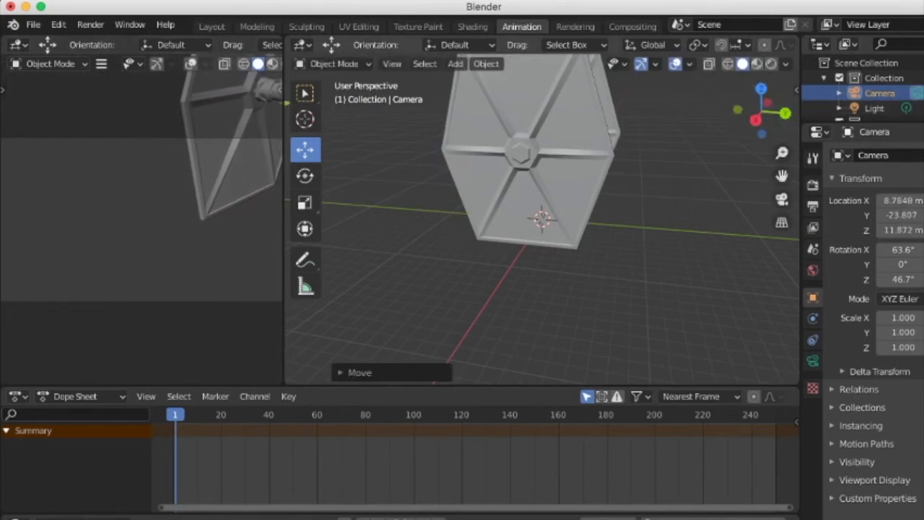
Switch to the Shading workspace.
{"action": "middle_click_drag", "start_coordinate": [542, 217], "coordinate": [498, 207]}
{"action": "scroll", "coordinate": [541, 216], "scroll_direction": "down", "scroll_amount": 3}
{"action": "scroll", "coordinate": [542, 217], "scroll_direction": "up", "scroll_amount": 2}
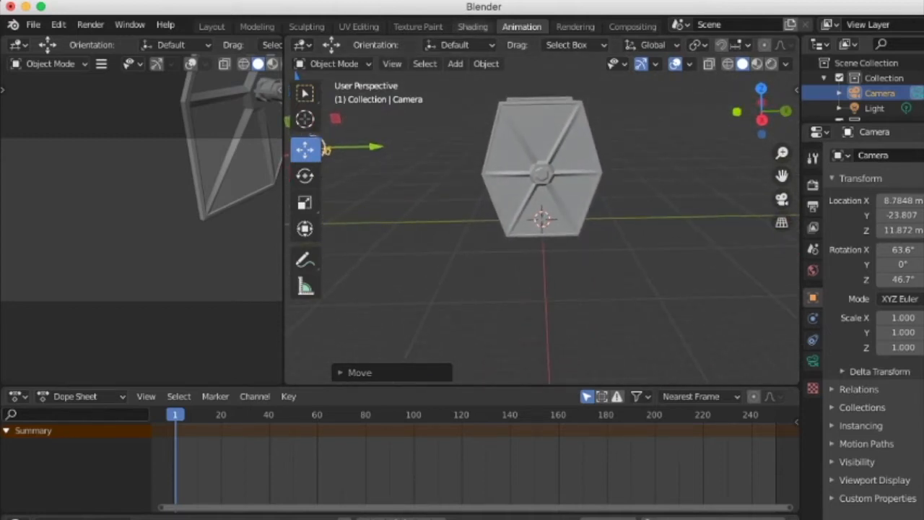
{"action": "left_click", "coordinate": [472, 26]}
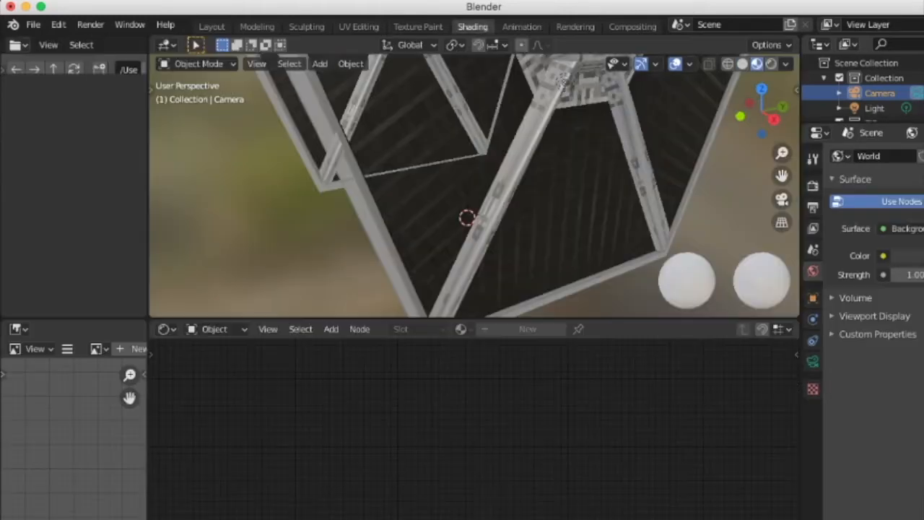
{"action": "mouse_move", "coordinate": [462, 203]}
{"action": "middle_mouse_down"}
{"action": "mouse_move", "coordinate": [527, 204]}
{"action": "mouse_move", "coordinate": [412, 203]}
{"action": "mouse_move", "coordinate": [563, 221]}
{"action": "mouse_move", "coordinate": [541, 209]}
{"action": "mouse_move", "coordinate": [426, 217]}
{"action": "middle_mouse_up"}
Compare the whole TIE model in Rendered and Material Preview viewport shading.
{"action": "left_click", "coordinate": [771, 63]}
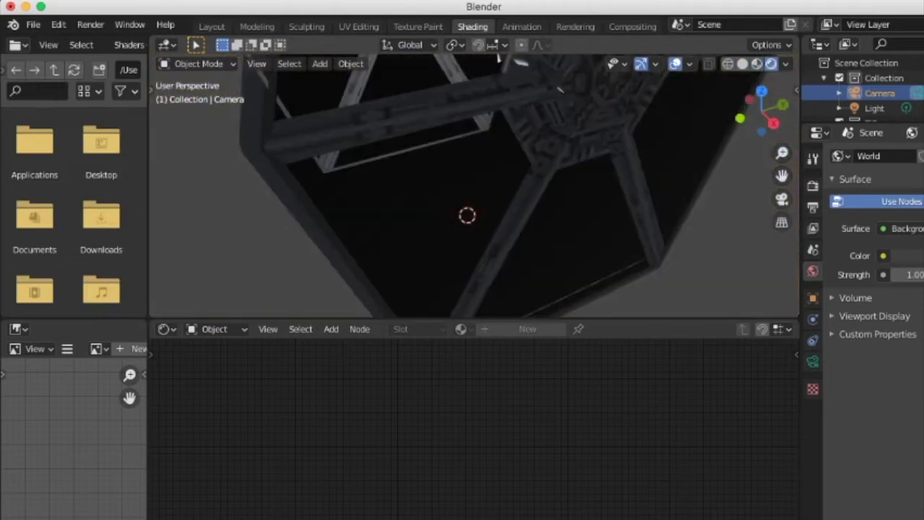
{"action": "mouse_move", "coordinate": [462, 216]}
{"action": "middle_mouse_down"}
{"action": "mouse_move", "coordinate": [570, 202]}
{"action": "mouse_move", "coordinate": [480, 200]}
{"action": "middle_mouse_up"}
{"action": "scroll", "coordinate": [474, 187], "scroll_direction": "down", "scroll_amount": 10}
{"action": "scroll", "coordinate": [474, 186], "scroll_direction": "up", "scroll_amount": 4}
{"action": "scroll", "coordinate": [473, 186], "scroll_direction": "up", "scroll_amount": 2}
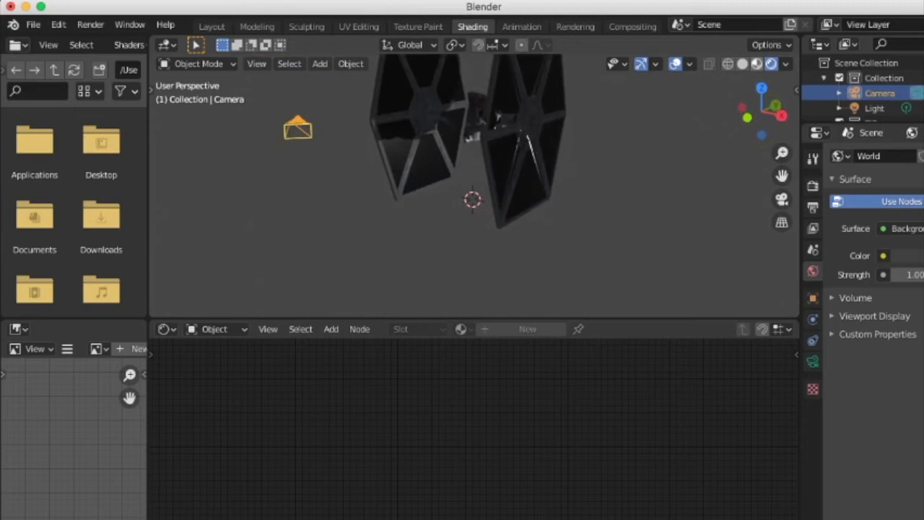
{"action": "left_click", "coordinate": [757, 64]}
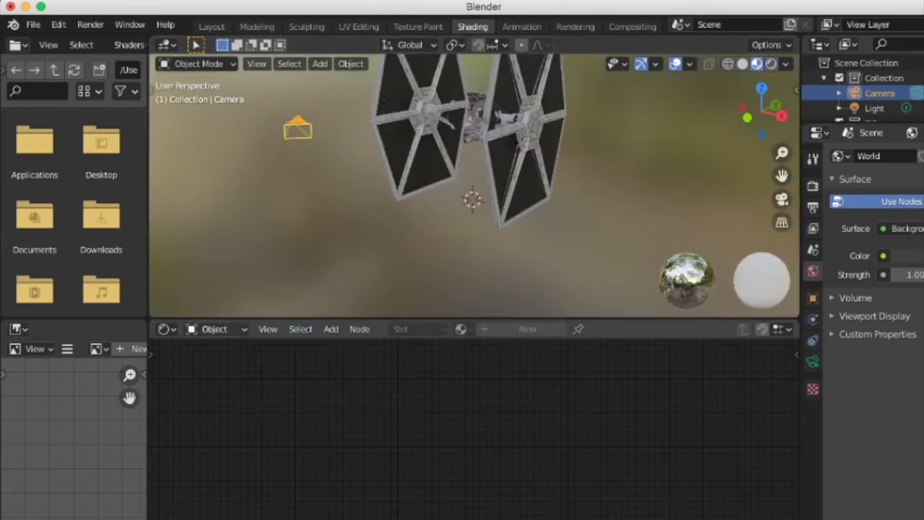
Switch the shader editor from object to World shader nodes and bring the nodes into view.
{"action": "left_click", "coordinate": [215, 328]}
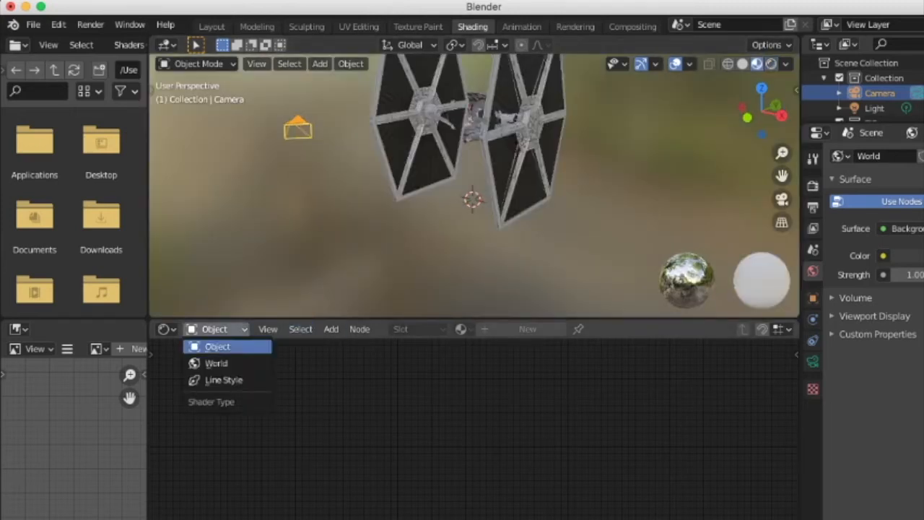
{"action": "left_click", "coordinate": [216, 363]}
{"action": "middle_click_drag", "start_coordinate": [473, 411], "coordinate": [483, 437]}
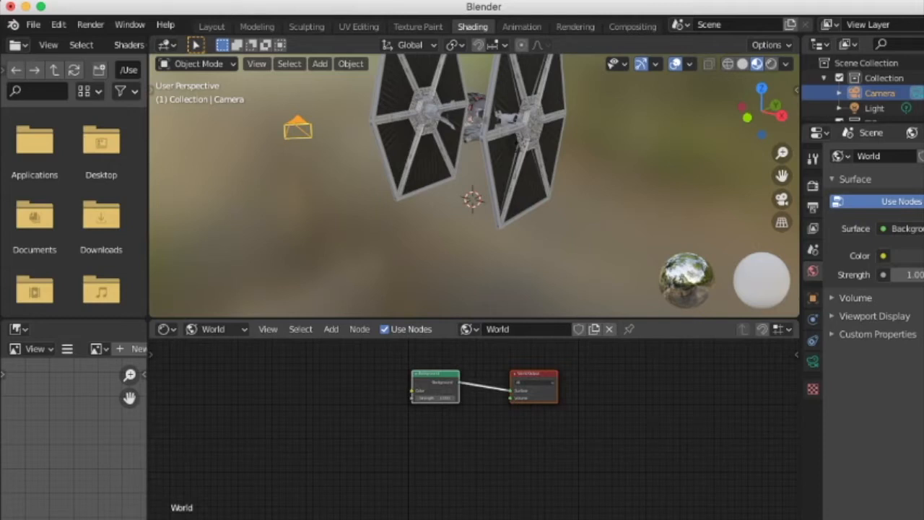
{"action": "left_click", "coordinate": [330, 329]}
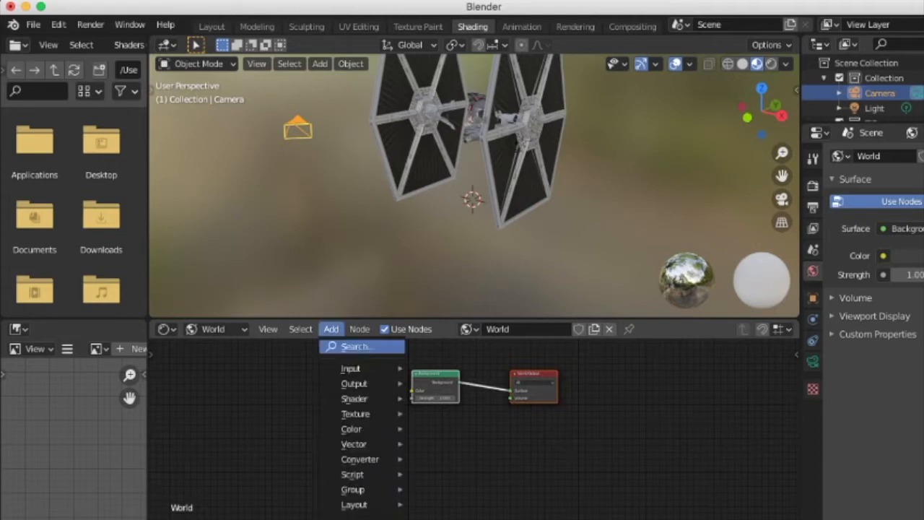
{"action": "left_click", "coordinate": [357, 346]}
{"action": "key", "text": "Escape"}
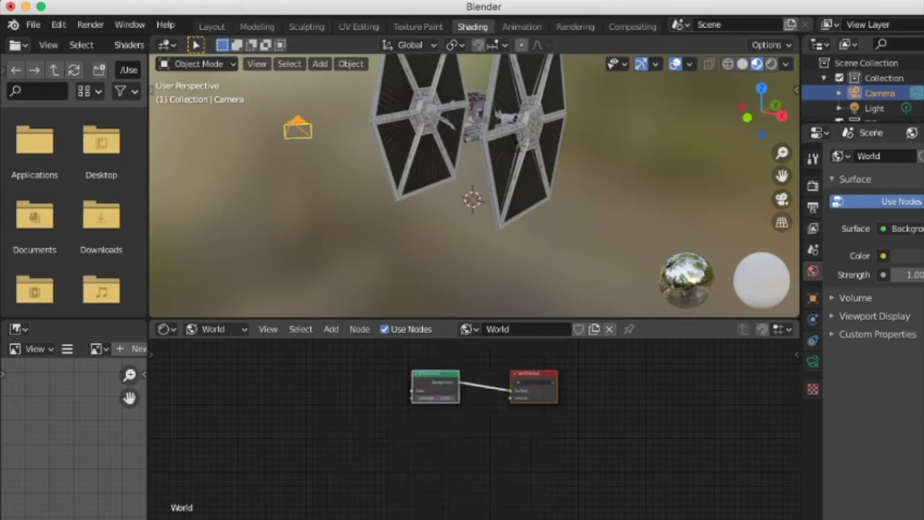
Add a ColorRamp node before the Background node and connect its Color output to the Background's Color input.
{"action": "left_click", "coordinate": [331, 328]}
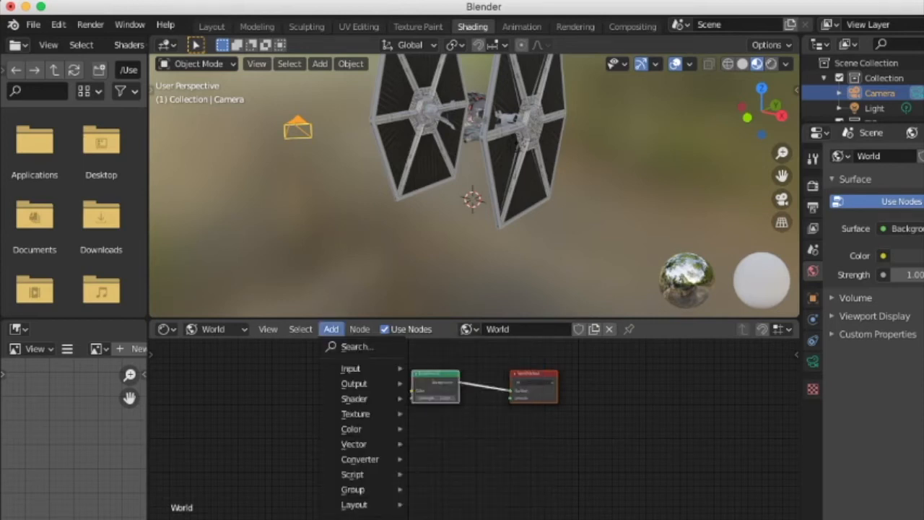
{"action": "left_click", "coordinate": [355, 346]}
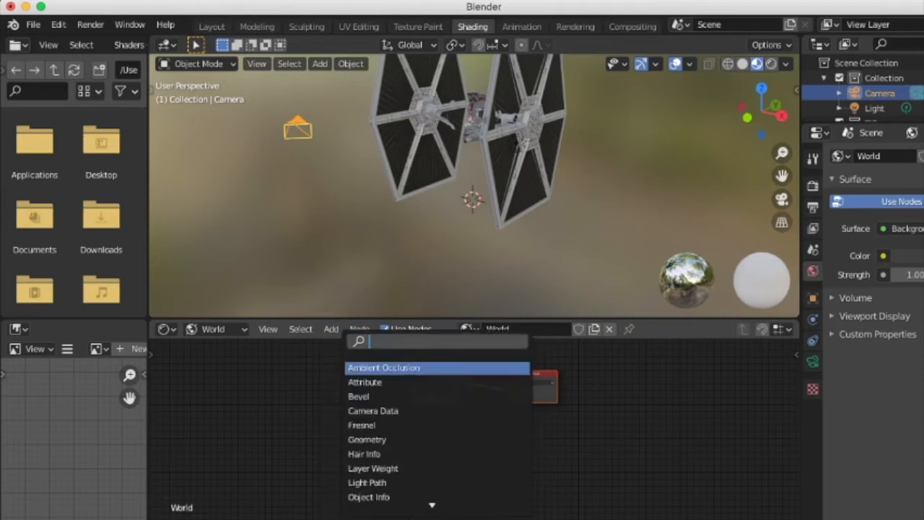
{"action": "type", "text": "color"}
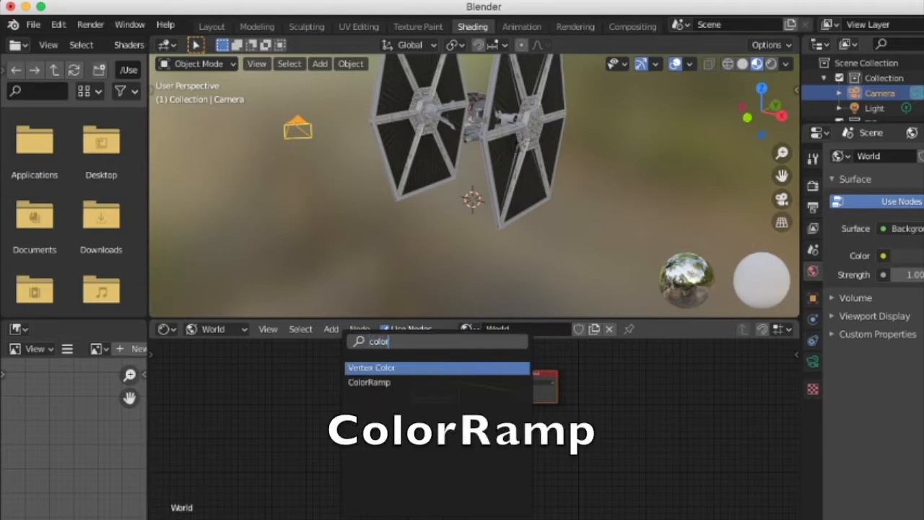
{"action": "key", "text": "Down"}
{"action": "key", "text": "Return"}
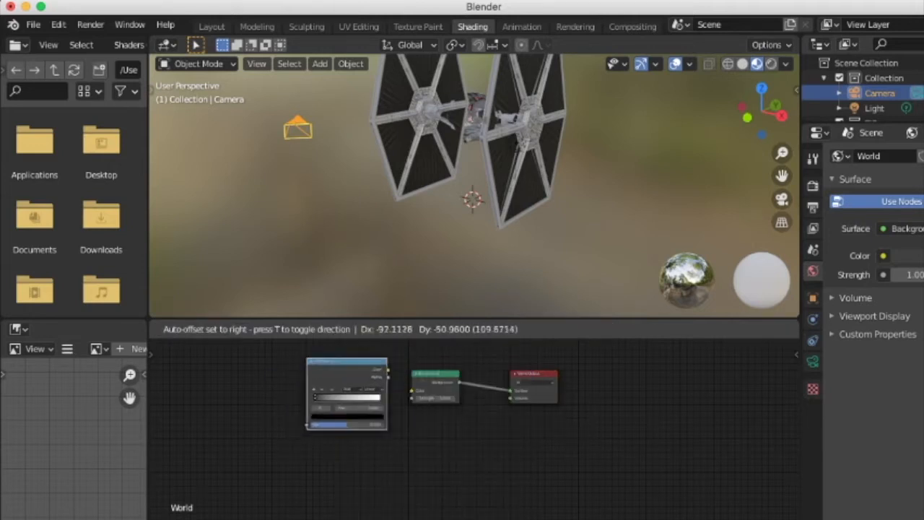
{"action": "left_click", "coordinate": [299, 364]}
{"action": "left_click_drag", "start_coordinate": [340, 366], "coordinate": [412, 390]}
{"action": "middle_click_drag", "start_coordinate": [441, 396], "coordinate": [514, 405]}
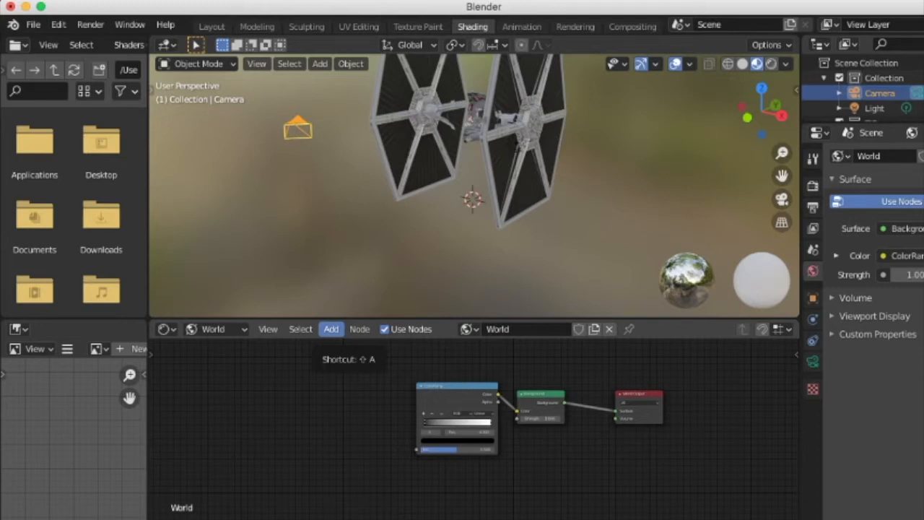
Add a Noise Texture node and place it just before the ColorRamp node in the world node tree.
{"action": "left_click", "coordinate": [331, 329]}
{"action": "left_click", "coordinate": [341, 346]}
{"action": "type", "text": "noise"}
{"action": "key", "text": "BackSpace"}
{"action": "key", "text": "BackSpace"}
{"action": "key", "text": "BackSpace"}
{"action": "key", "text": "BackSpace"}
{"action": "type", "text": "ois"}
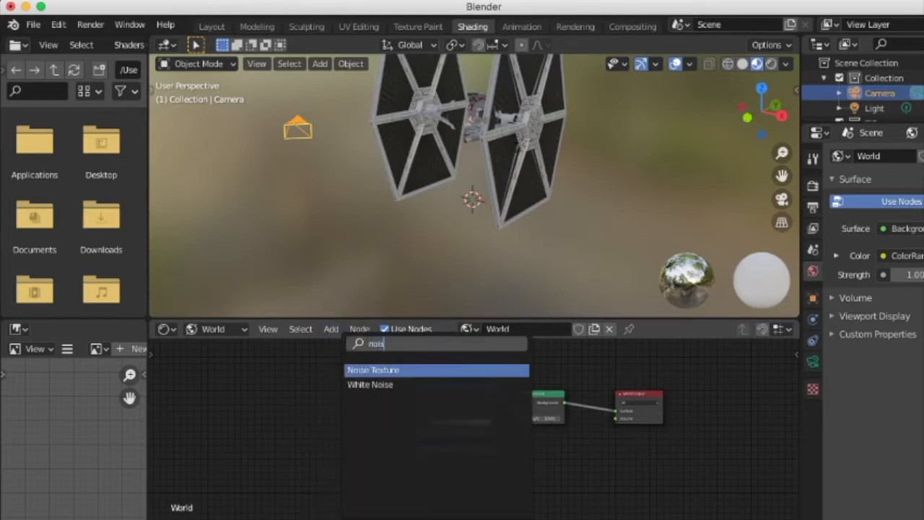
{"action": "key", "text": "Return"}
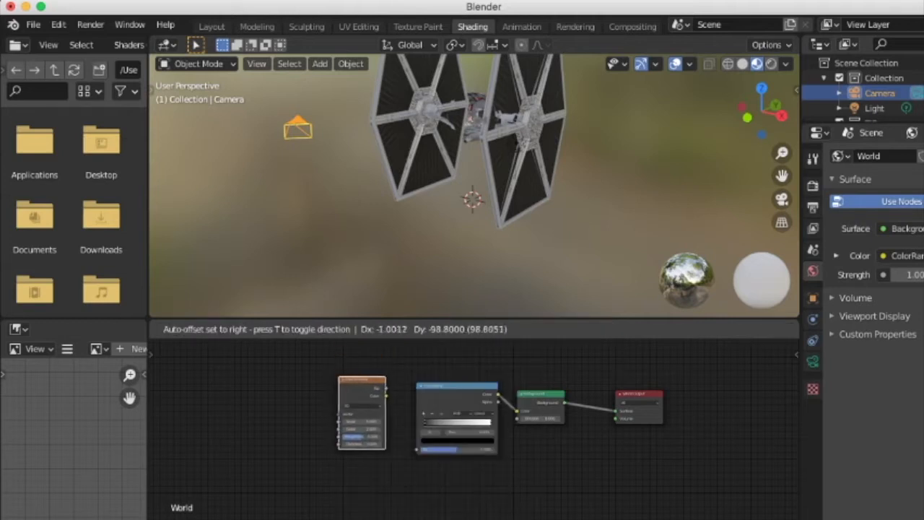
{"action": "key", "text": "Return"}
{"action": "left_click_drag", "start_coordinate": [365, 383], "coordinate": [374, 386]}
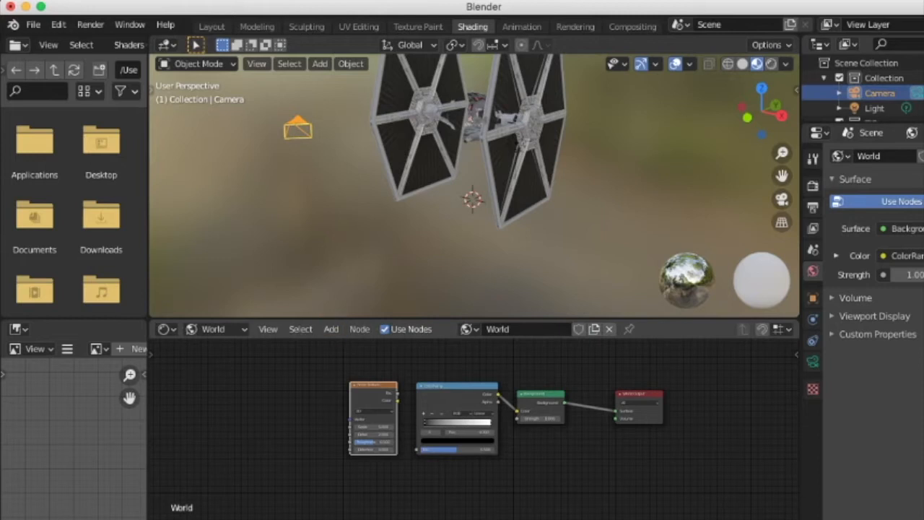
Add a Mapping node and place it just before the Noise Texture node.
{"action": "left_click", "coordinate": [331, 329]}
{"action": "left_click", "coordinate": [351, 346]}
{"action": "type", "text": "mapp"}
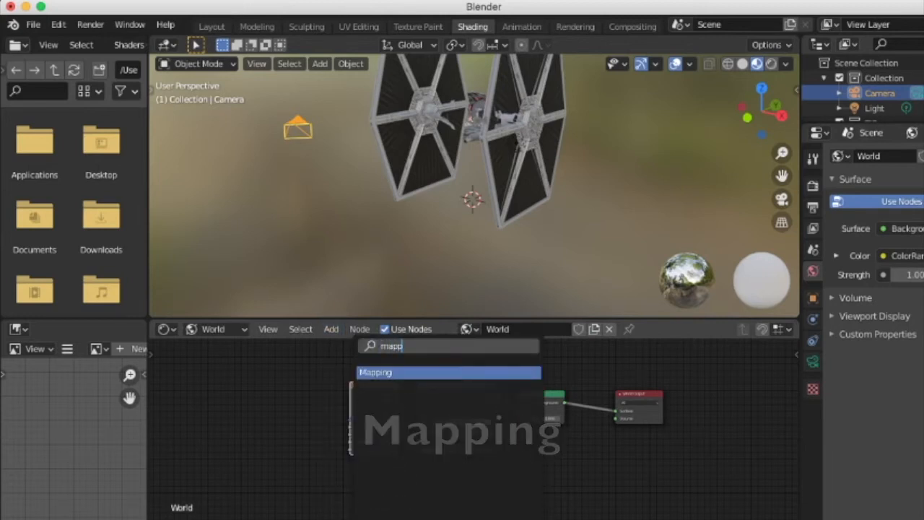
{"action": "key", "text": "Return"}
{"action": "key", "text": "Return"}
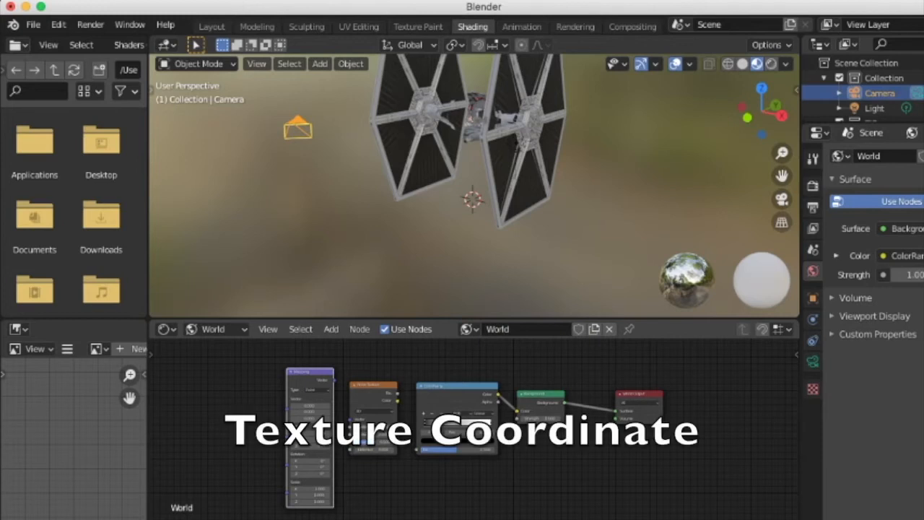
{"action": "left_click_drag", "start_coordinate": [311, 371], "coordinate": [314, 381]}
Add a Texture Coordinate node and place it before the Mapping node.
{"action": "left_click", "coordinate": [331, 329]}
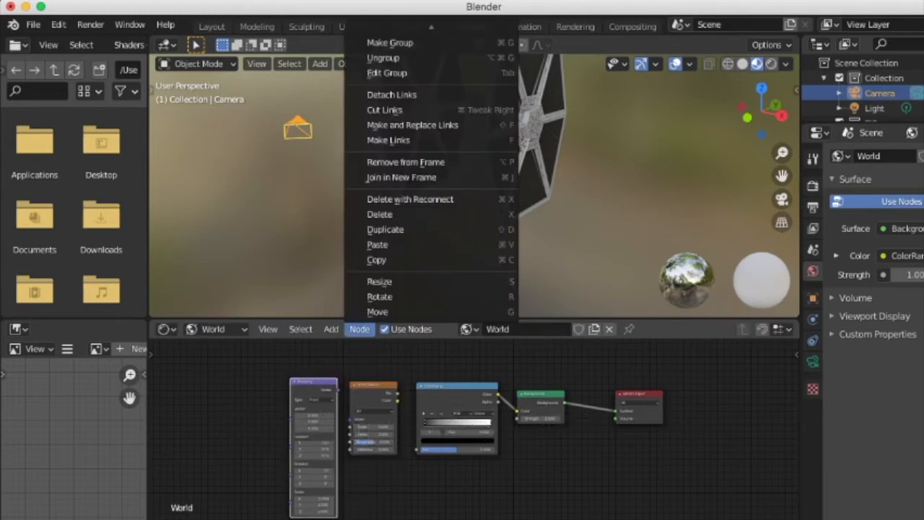
{"action": "left_click", "coordinate": [317, 347]}
{"action": "type", "text": "texture"}
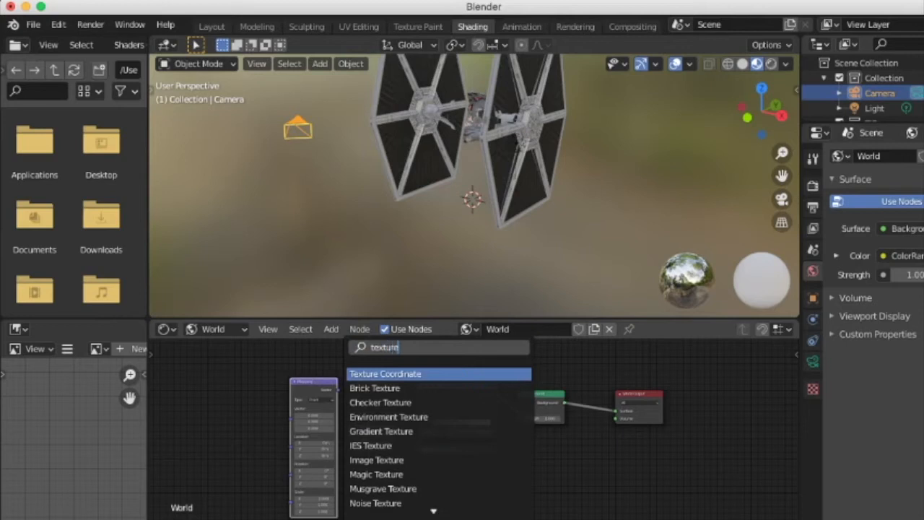
{"action": "key", "text": "Return"}
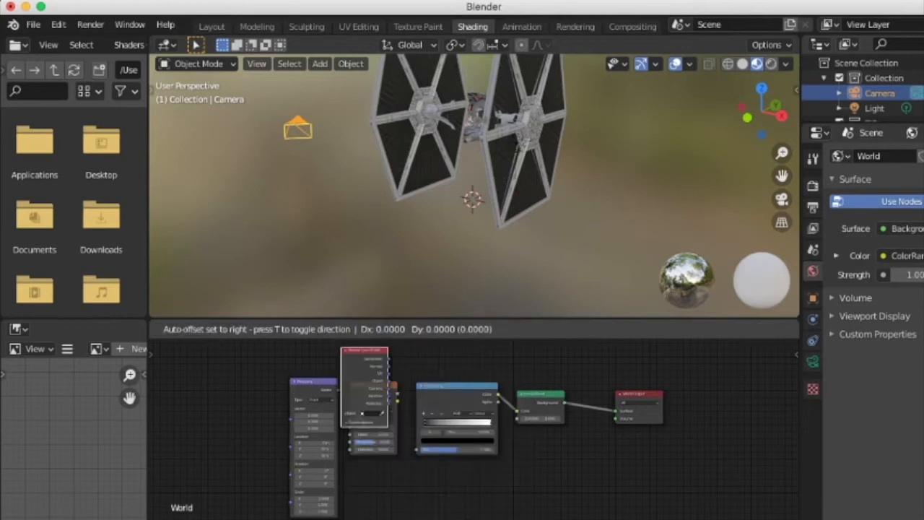
{"action": "left_click", "coordinate": [216, 379]}
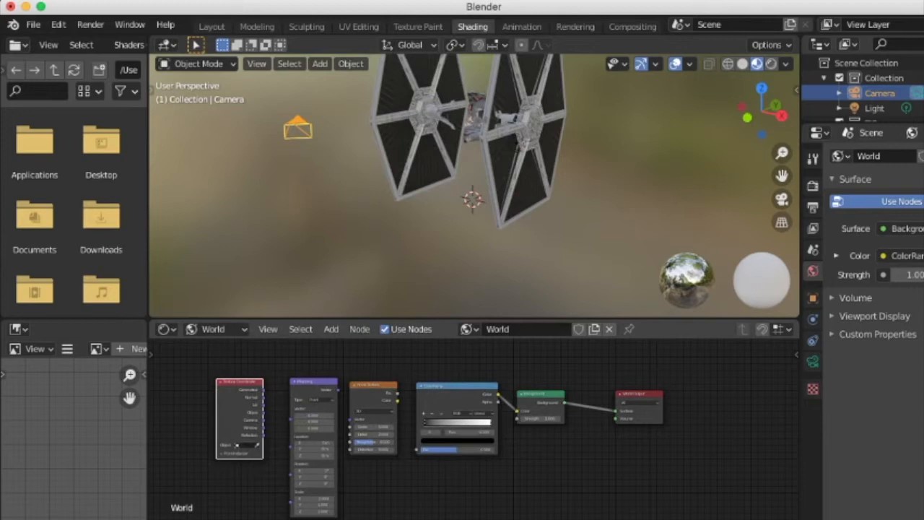
Connect Texture Coordinate Object to Mapping Vector, Mapping Vector to Noise Texture Vector, and Noise Texture Fac to ColorRamp Fac.
{"action": "left_click_drag", "start_coordinate": [263, 412], "coordinate": [290, 419]}
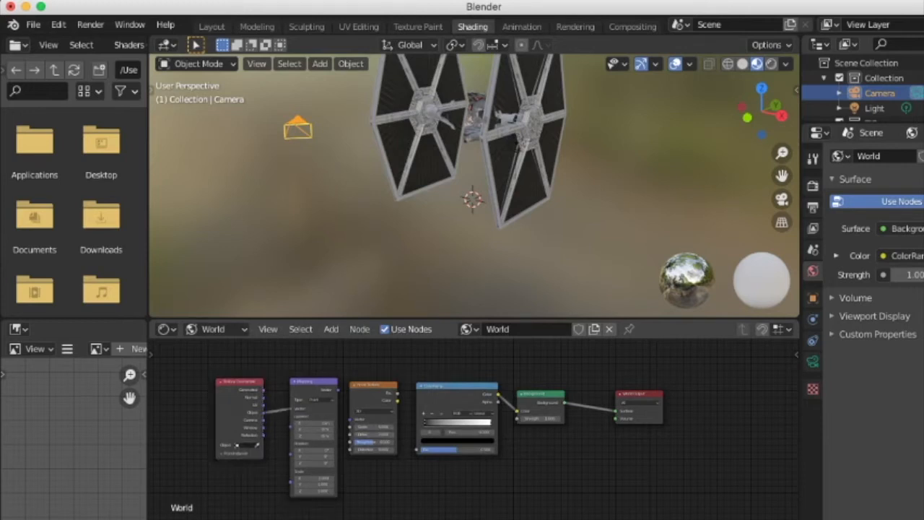
{"action": "left_click_drag", "start_coordinate": [337, 390], "coordinate": [350, 426]}
{"action": "left_click_drag", "start_coordinate": [338, 390], "coordinate": [350, 418]}
{"action": "left_click_drag", "start_coordinate": [397, 393], "coordinate": [417, 450]}
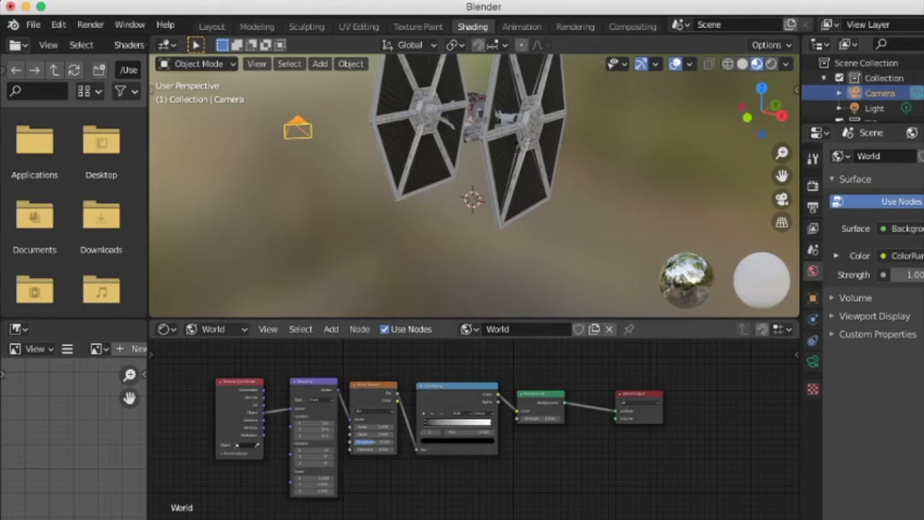
Switch the 3D viewport to Rendered shading and view the world background behind the TIE fighter.
{"action": "mouse_move", "coordinate": [473, 188]}
{"action": "middle_mouse_down"}
{"action": "mouse_move", "coordinate": [495, 181]}
{"action": "mouse_move", "coordinate": [473, 181]}
{"action": "middle_mouse_up"}
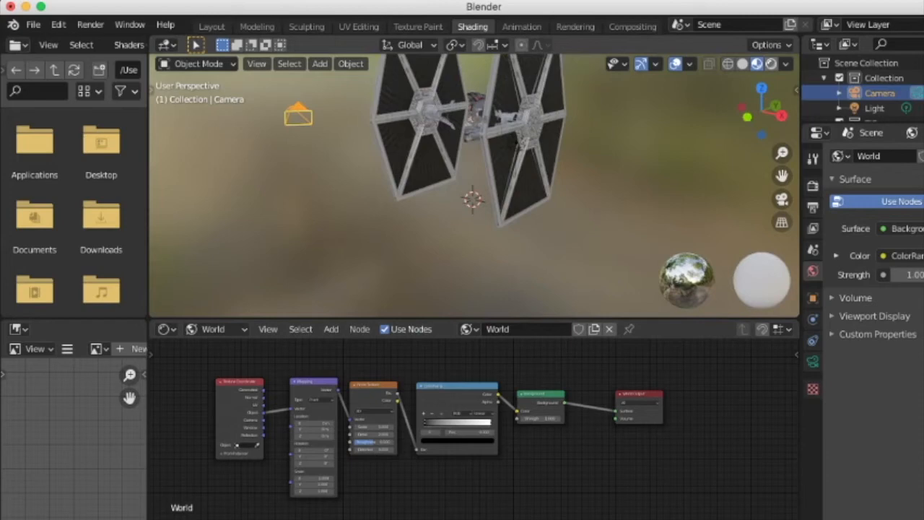
{"action": "key", "text": "z"}
{"action": "key", "text": "8"}
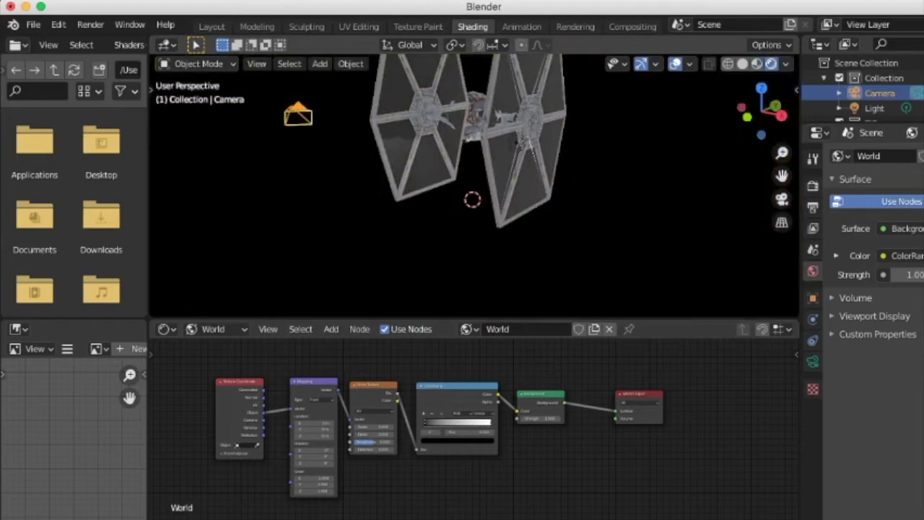
{"action": "middle_click_drag", "start_coordinate": [473, 187], "coordinate": [560, 199]}
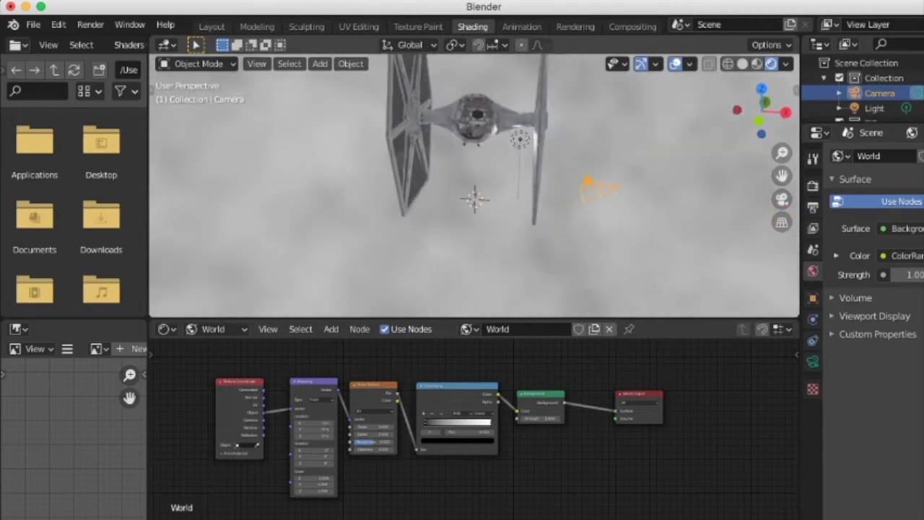
Raise the Noise Texture scale to about 673 and move the ColorRamp's black stop to about 0.73 for a starfield.
{"action": "scroll", "coordinate": [426, 441], "scroll_direction": "up", "scroll_amount": 3}
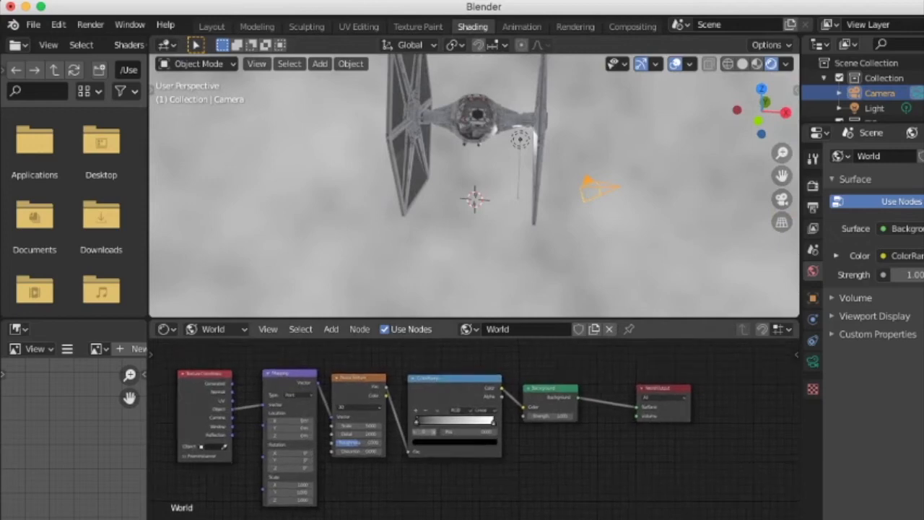
{"action": "scroll", "coordinate": [476, 429], "scroll_direction": "up", "scroll_amount": 2}
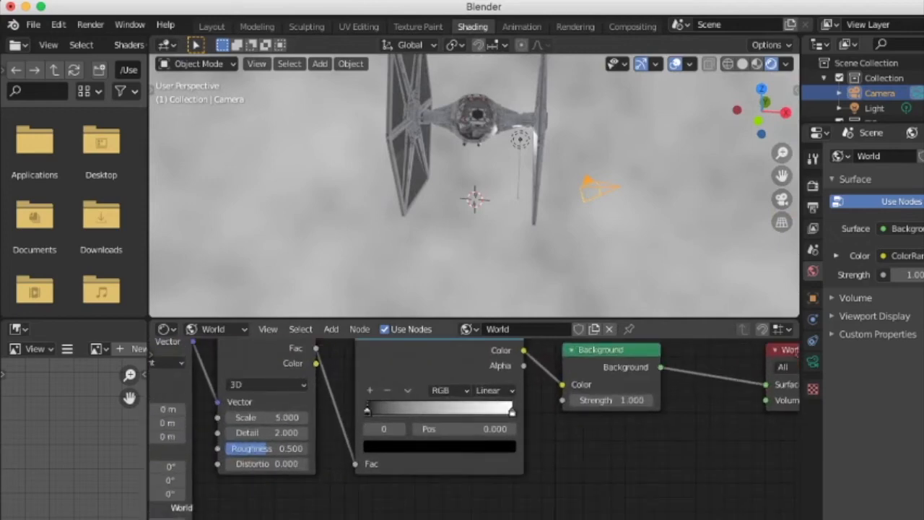
{"action": "left_click_drag", "start_coordinate": [367, 410], "coordinate": [449, 411]}
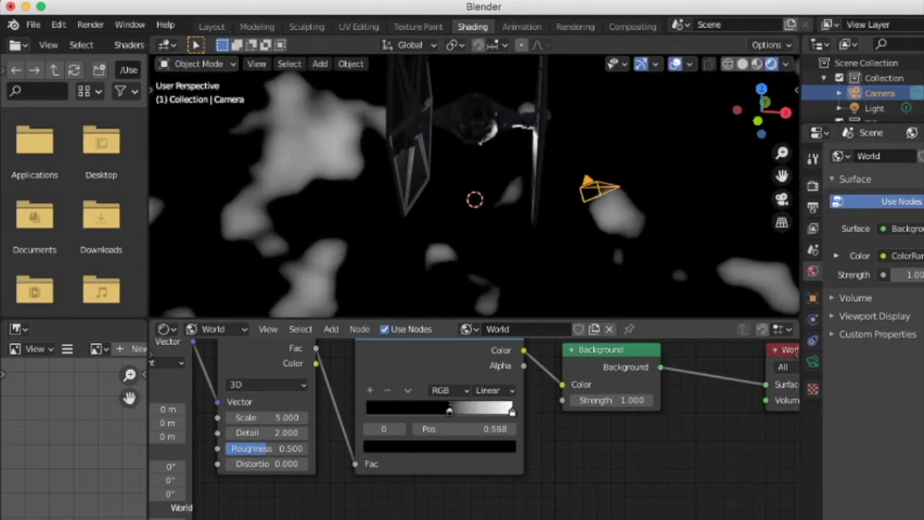
{"action": "scroll", "coordinate": [449, 410], "scroll_direction": "down", "scroll_amount": 2}
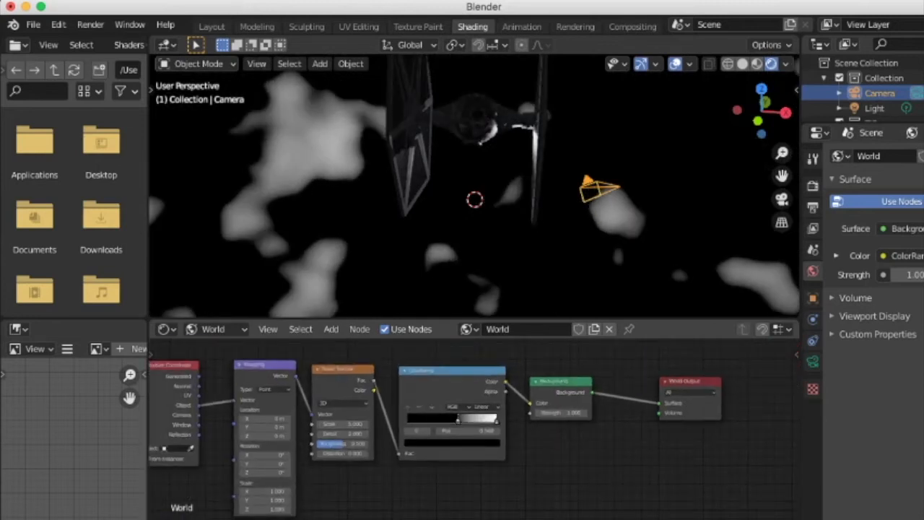
{"action": "left_click_drag", "start_coordinate": [342, 424], "coordinate": [480, 424]}
{"action": "mouse_move", "coordinate": [505, 202]}
{"action": "middle_mouse_down"}
{"action": "mouse_move", "coordinate": [476, 209]}
{"action": "mouse_move", "coordinate": [462, 199]}
{"action": "mouse_move", "coordinate": [550, 188]}
{"action": "mouse_move", "coordinate": [426, 192]}
{"action": "mouse_move", "coordinate": [505, 191]}
{"action": "middle_mouse_up"}
{"action": "left_click_drag", "start_coordinate": [458, 419], "coordinate": [473, 419]}
{"action": "mouse_move", "coordinate": [476, 192]}
{"action": "middle_mouse_down"}
{"action": "mouse_move", "coordinate": [430, 192]}
{"action": "mouse_move", "coordinate": [495, 192]}
{"action": "middle_mouse_up"}
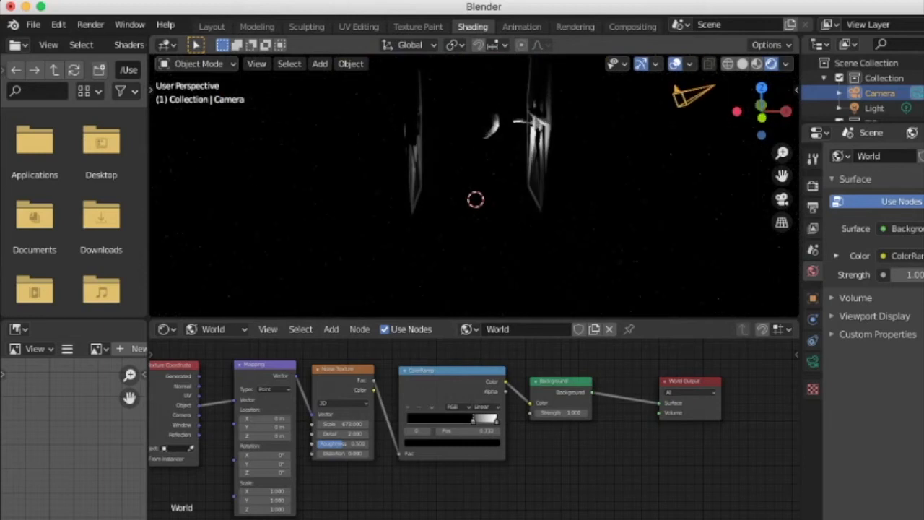
Switch to the Animation workspace and set its camera viewport to Rendered shading.
{"action": "left_click", "coordinate": [522, 25]}
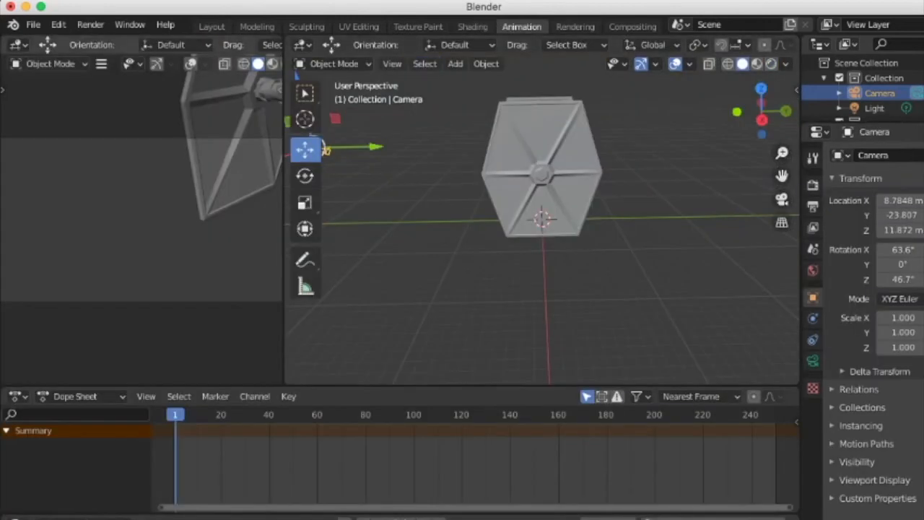
{"action": "scroll", "coordinate": [141, 64], "scroll_direction": "right", "scroll_amount": 1}
{"action": "left_click", "coordinate": [255, 64]}
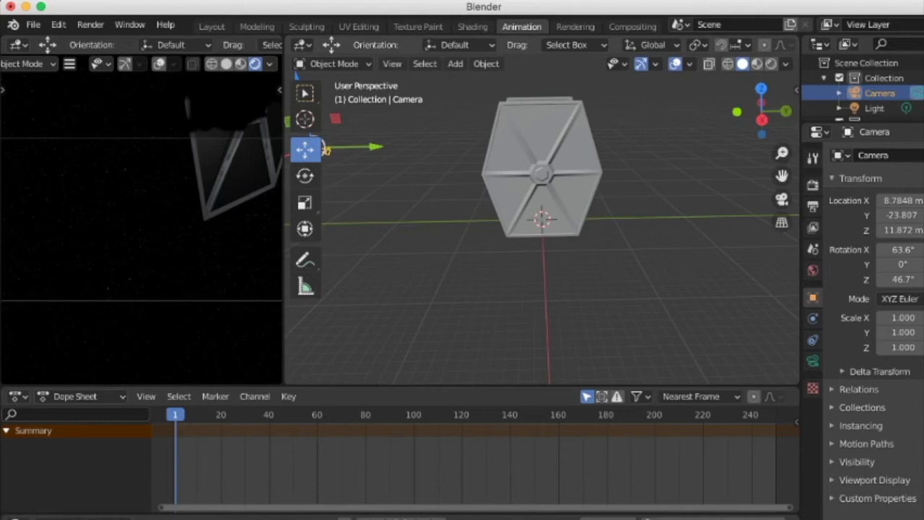
Select the whole TIE fighter together with the light and move them slightly along negative Y.
{"action": "middle_click_drag", "start_coordinate": [542, 216], "coordinate": [574, 209]}
{"action": "left_click_drag", "start_coordinate": [468, 86], "coordinate": [631, 242]}
{"action": "middle_click_drag", "start_coordinate": [632, 242], "coordinate": [584, 244]}
{"action": "left_click", "coordinate": [304, 175]}
{"action": "left_click", "coordinate": [305, 148]}
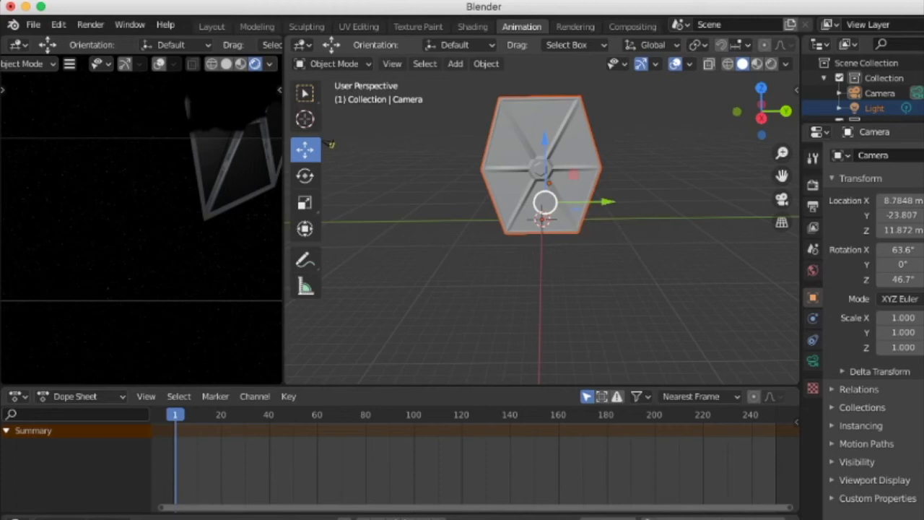
{"action": "key", "text": "g"}
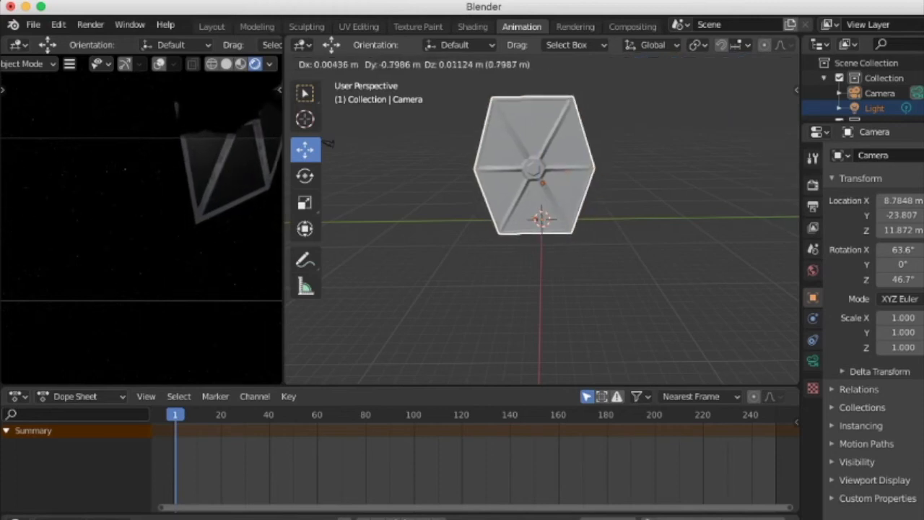
{"action": "left_click", "coordinate": [541, 202]}
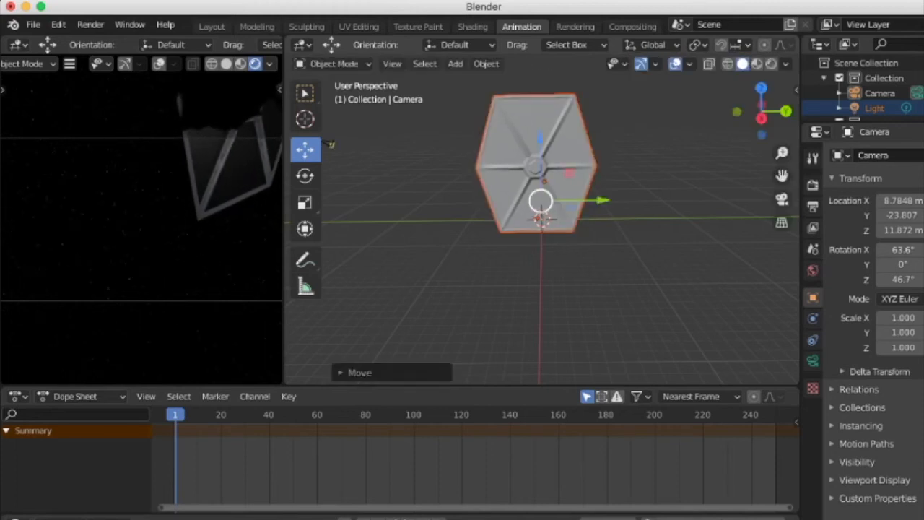
Insert a Location, Rotation & Scale keyframe for the selected TIE fighter and light at frame 1.
{"action": "key", "text": "i"}
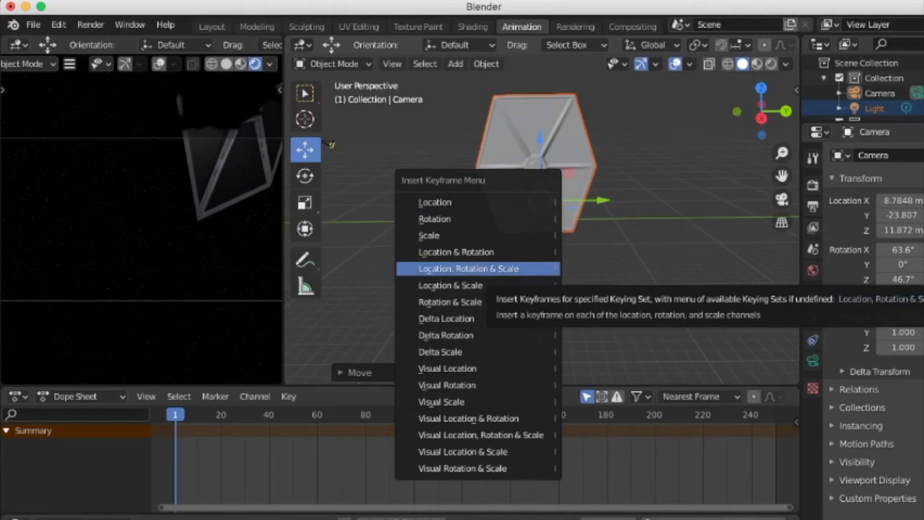
{"action": "left_click", "coordinate": [488, 269]}
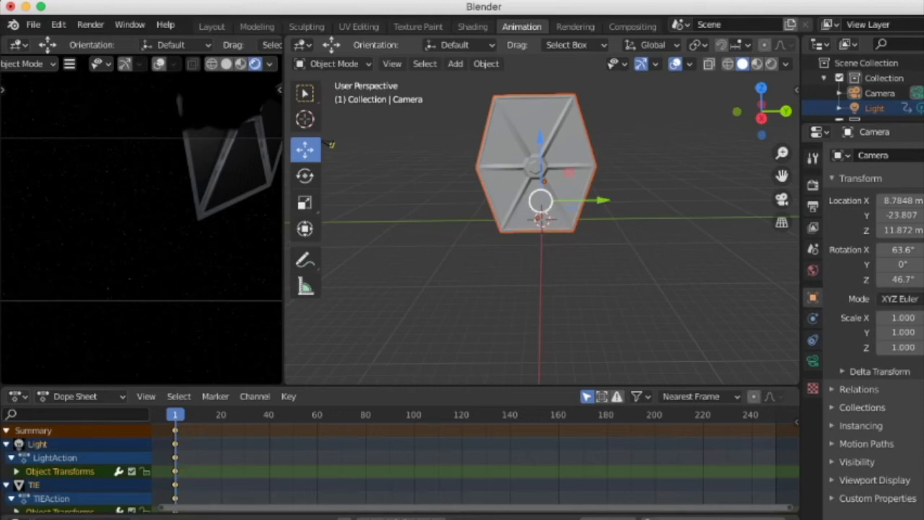
{"action": "left_click", "coordinate": [304, 176]}
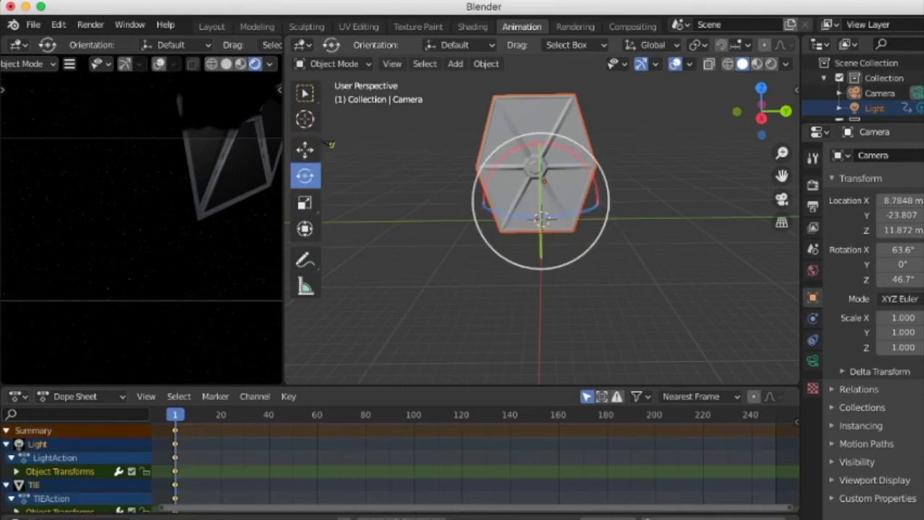
{"action": "left_click", "coordinate": [304, 148]}
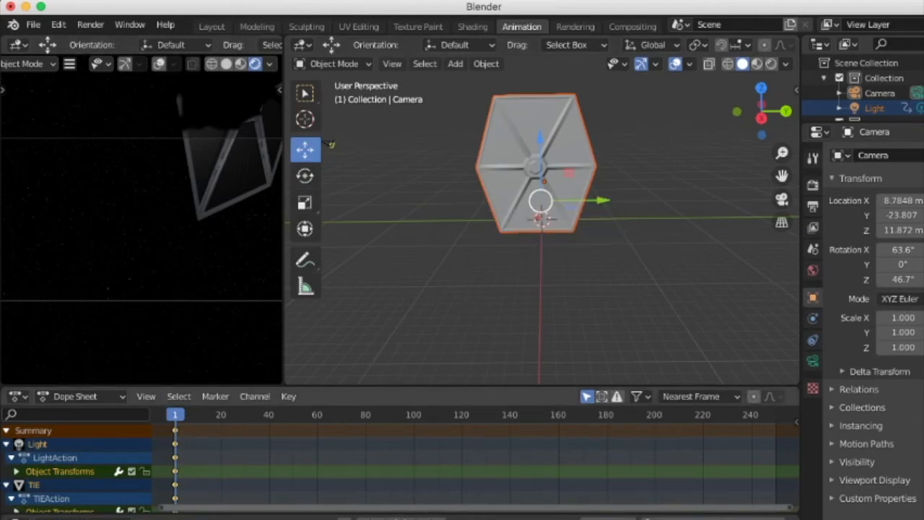
Advance the timeline to frame 60 and move the selected TIE fighter and light about 22.6 m, mostly along negative Y.
{"action": "key", "text": "space"}
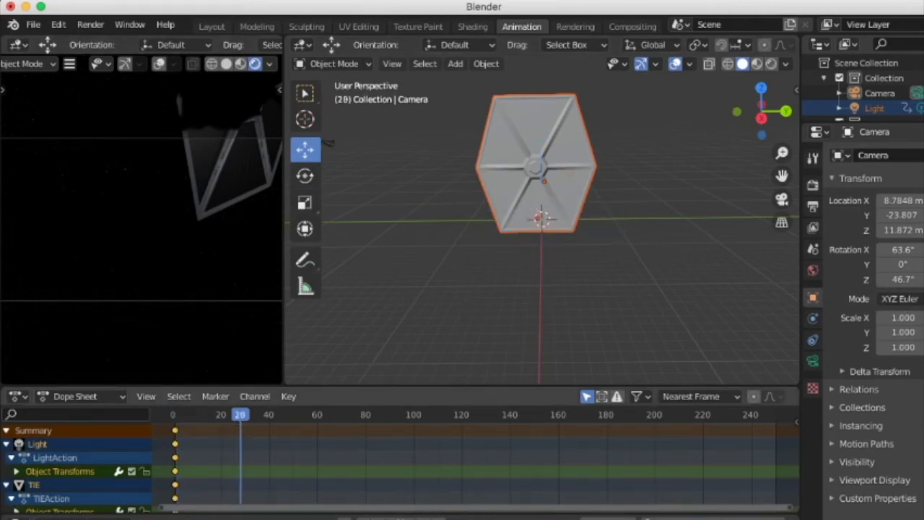
{"action": "key", "text": "space"}
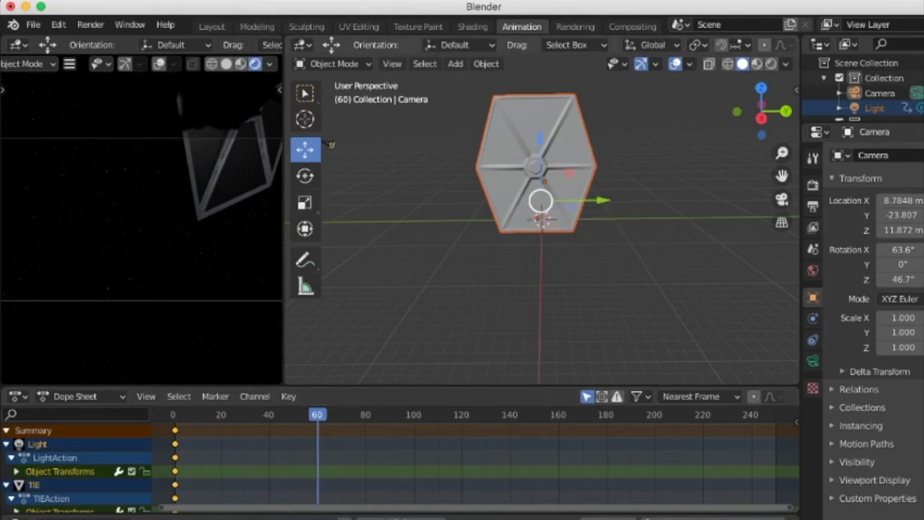
{"action": "key", "text": "g"}
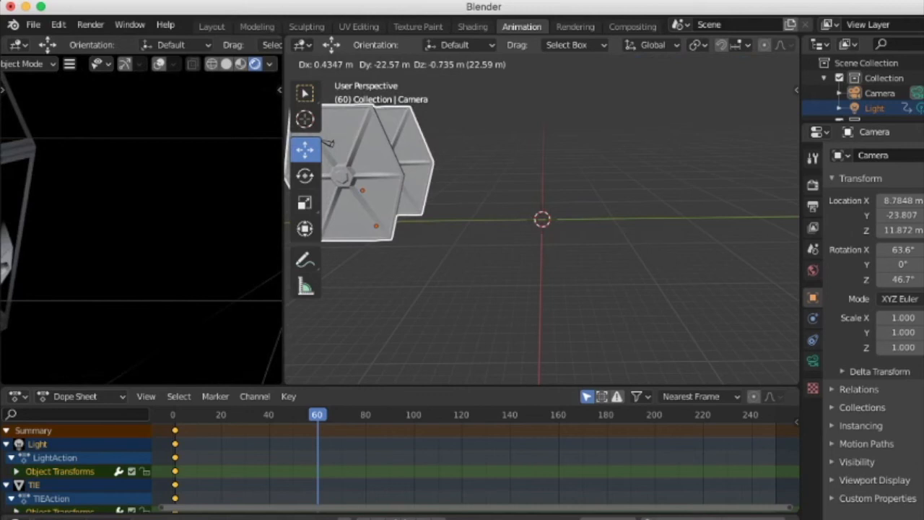
{"action": "left_click", "coordinate": [329, 142]}
Insert a Location, Rotation & Scale keyframe for the moved TIE fighter and light at frame 60.
{"action": "middle_click_drag", "start_coordinate": [542, 238], "coordinate": [390, 211]}
{"action": "key", "text": "i"}
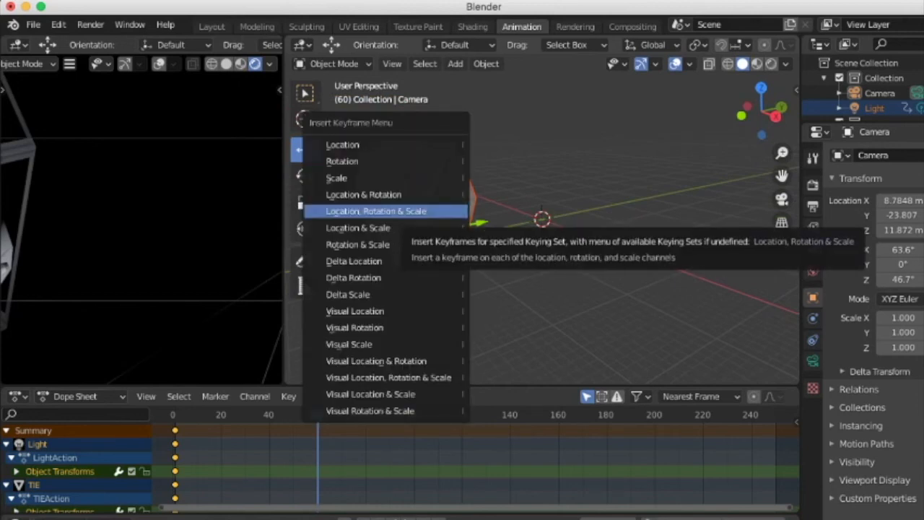
{"action": "left_click", "coordinate": [400, 211]}
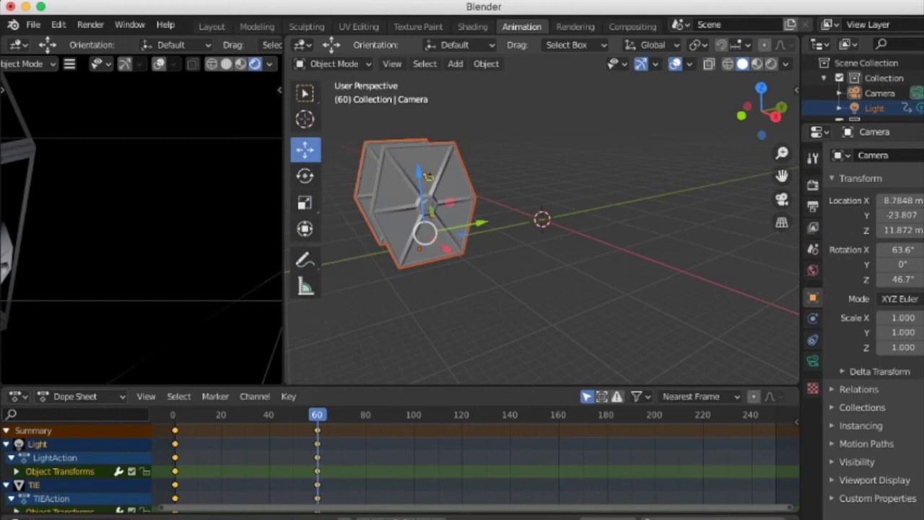
Return the timeline to frame 1 and play the animation to check the TIE fighter's movement.
{"action": "mouse_move", "coordinate": [400, 211]}
{"action": "middle_mouse_down"}
{"action": "mouse_move", "coordinate": [371, 210]}
{"action": "mouse_move", "coordinate": [426, 211]}
{"action": "mouse_move", "coordinate": [409, 211]}
{"action": "middle_mouse_up"}
{"action": "left_click_drag", "start_coordinate": [317, 415], "coordinate": [174, 414]}
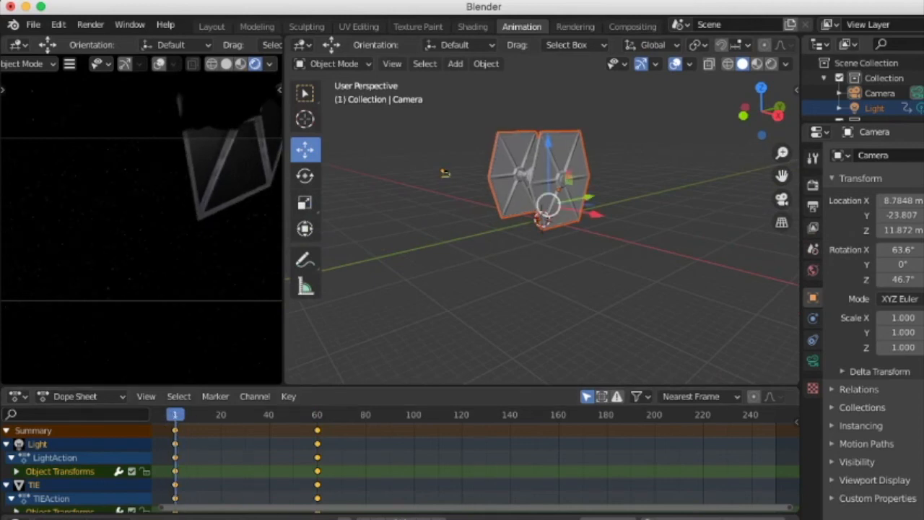
{"action": "key", "text": "space"}
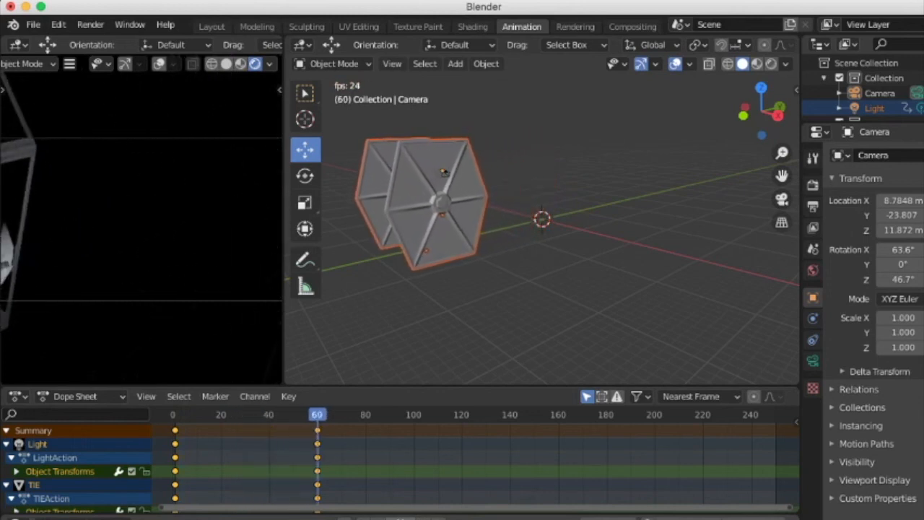
Stop playback and move the camera to about X 10.29 m, Y -23.28 m, Z 13.01 m.
{"action": "key", "text": "space"}
{"action": "middle_click_drag", "start_coordinate": [434, 289], "coordinate": [517, 292]}
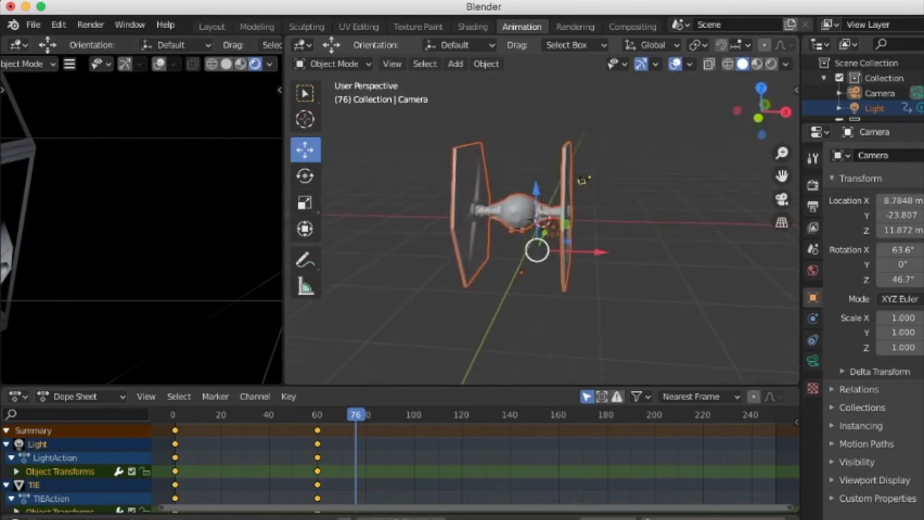
{"action": "left_click", "coordinate": [583, 180]}
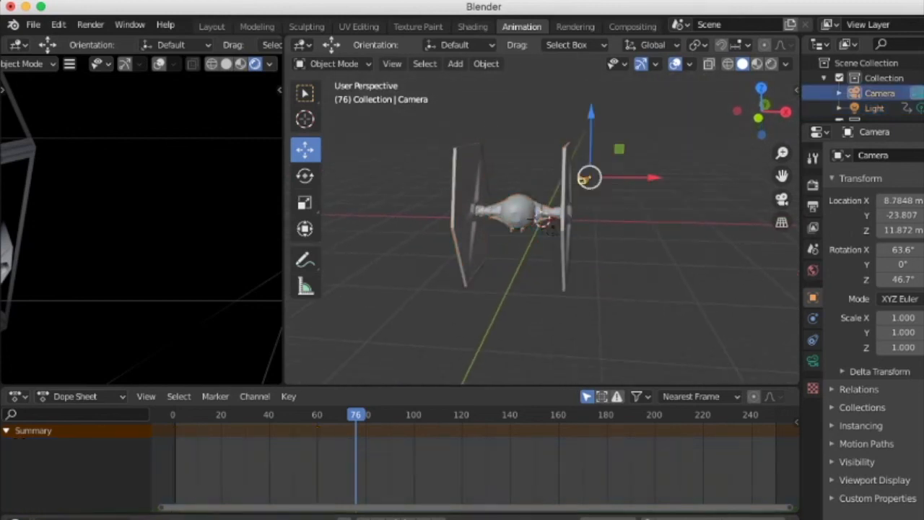
{"action": "key", "text": "g"}
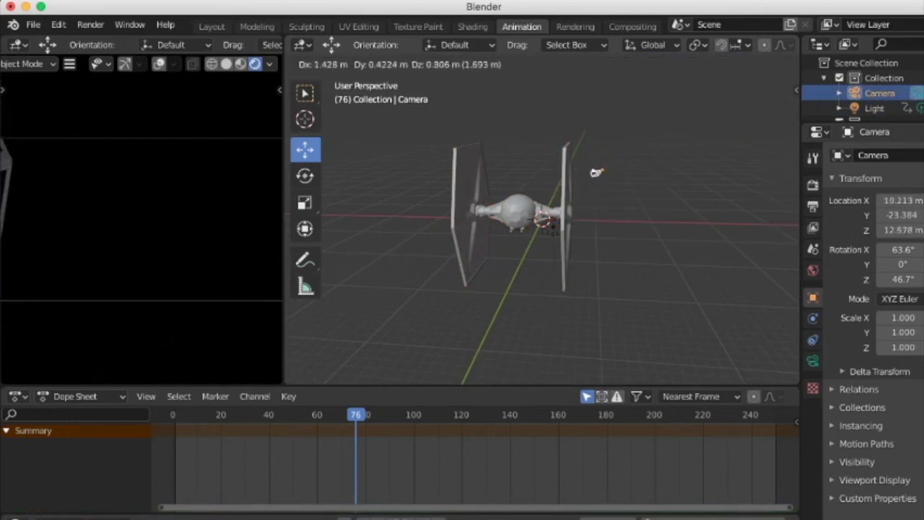
{"action": "left_click", "coordinate": [599, 169]}
Play the animation through about frame 60 to check the new camera framing, then return the timeline to frame 1.
{"action": "key", "text": "shift+ctrl+space"}
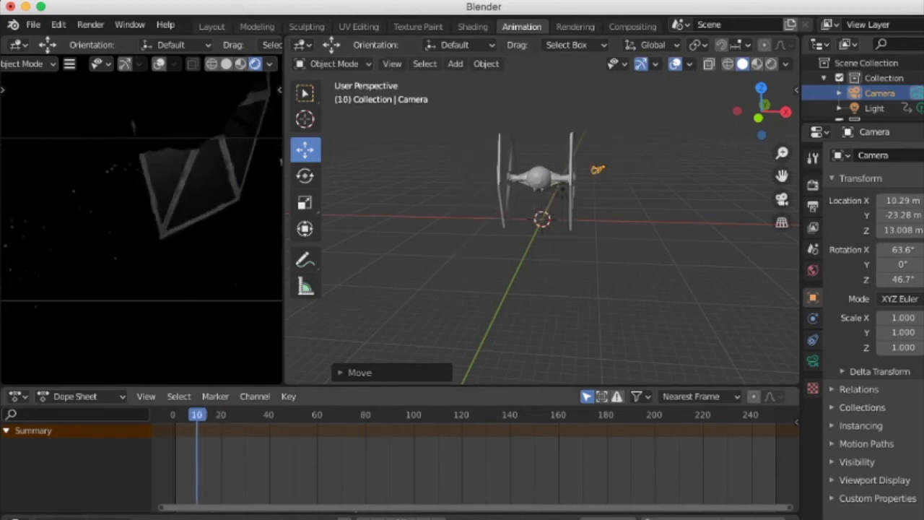
{"action": "left_click_drag", "start_coordinate": [174, 414], "coordinate": [173, 415]}
{"action": "key", "text": "space"}
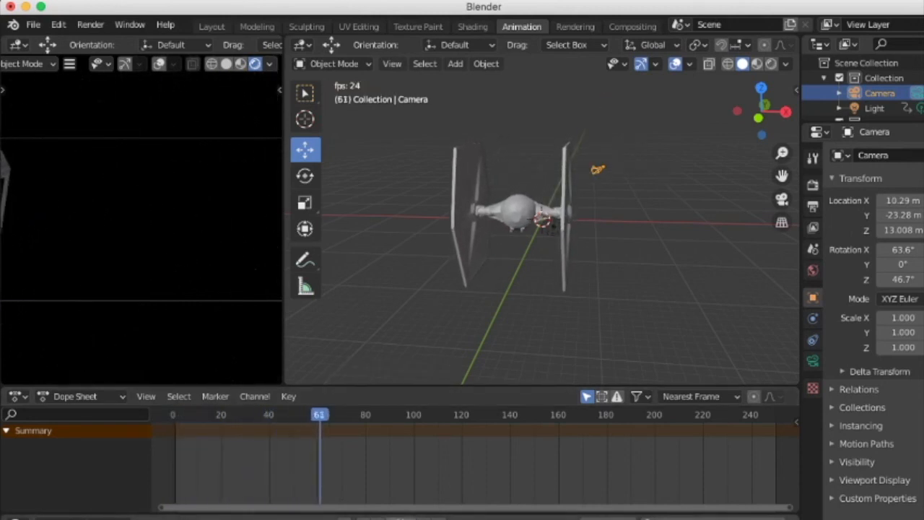
{"action": "key", "text": "space"}
{"action": "left_click_drag", "start_coordinate": [329, 414], "coordinate": [180, 415]}
{"action": "key", "text": "Left"}
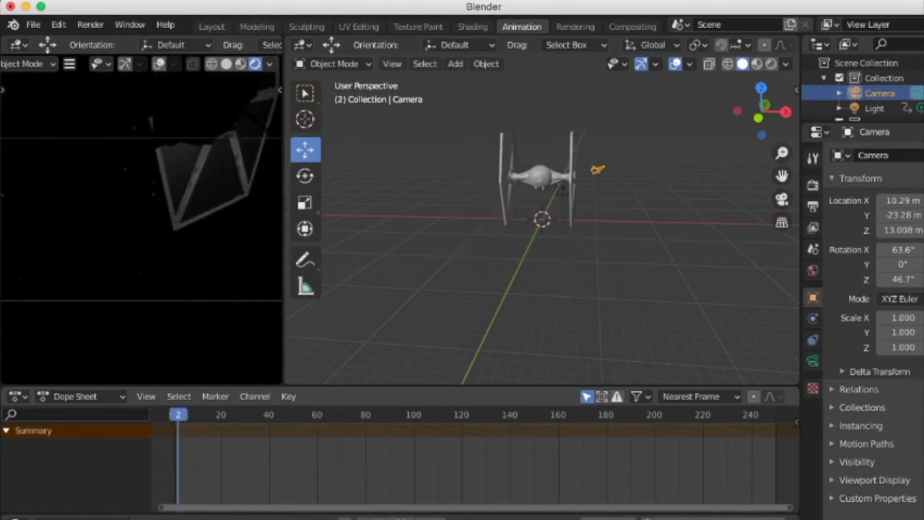
{"action": "key", "text": "Left"}
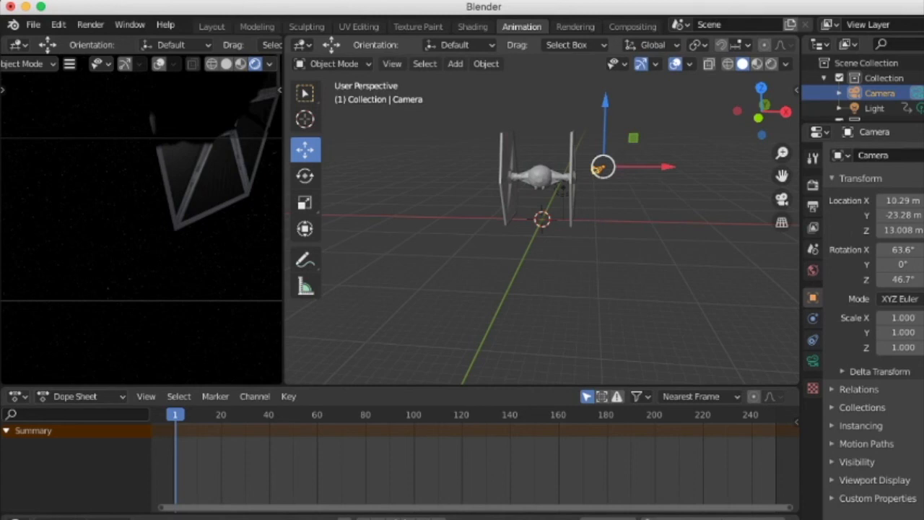
Play back the rendered animation in its own player window to review the TIE fighter's flight.
{"action": "middle_click_drag", "start_coordinate": [541, 274], "coordinate": [610, 274]}
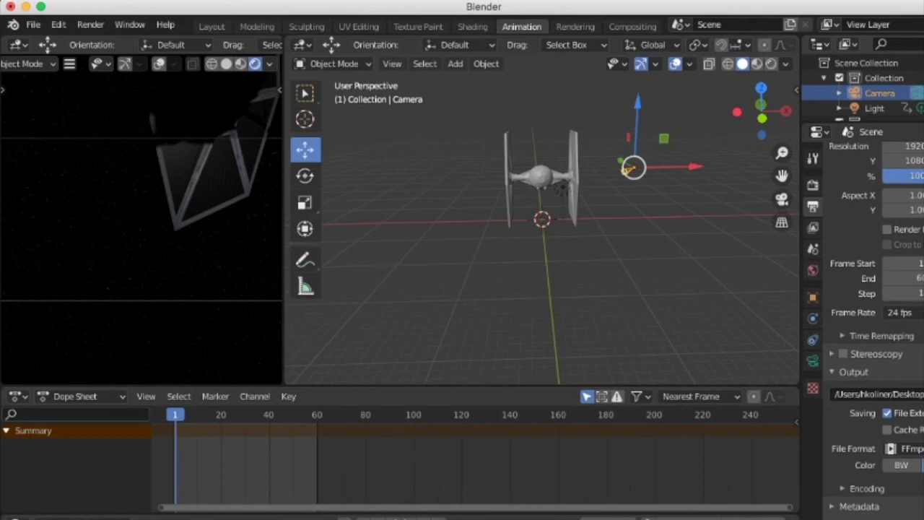
{"action": "key", "text": "ctrl+F11"}
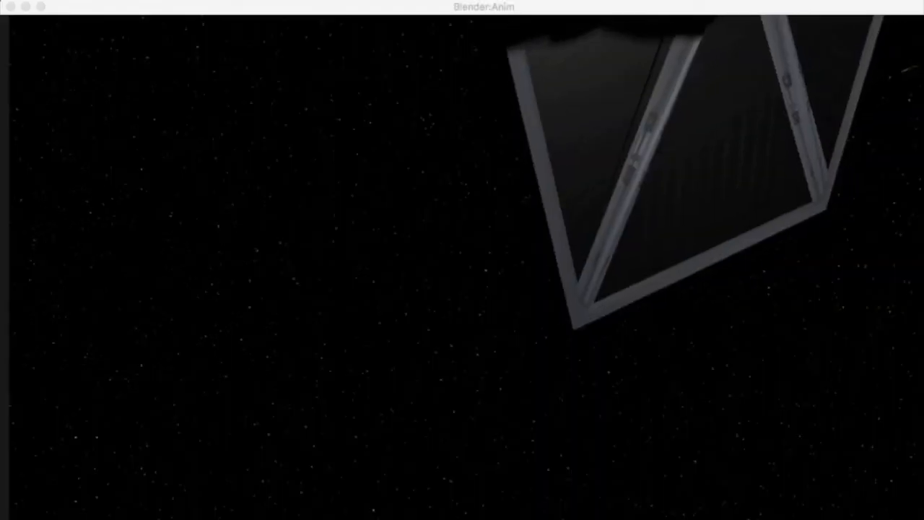